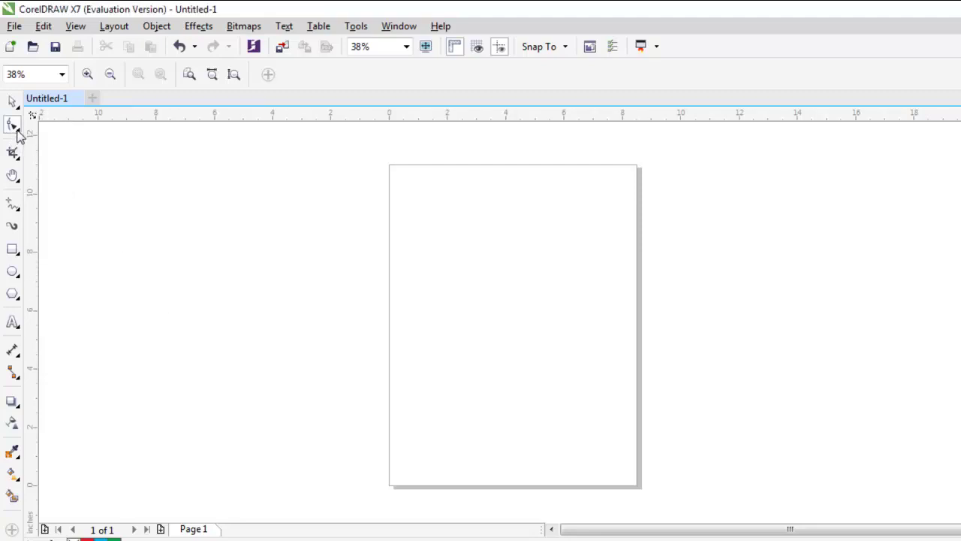
left_click(18, 132)
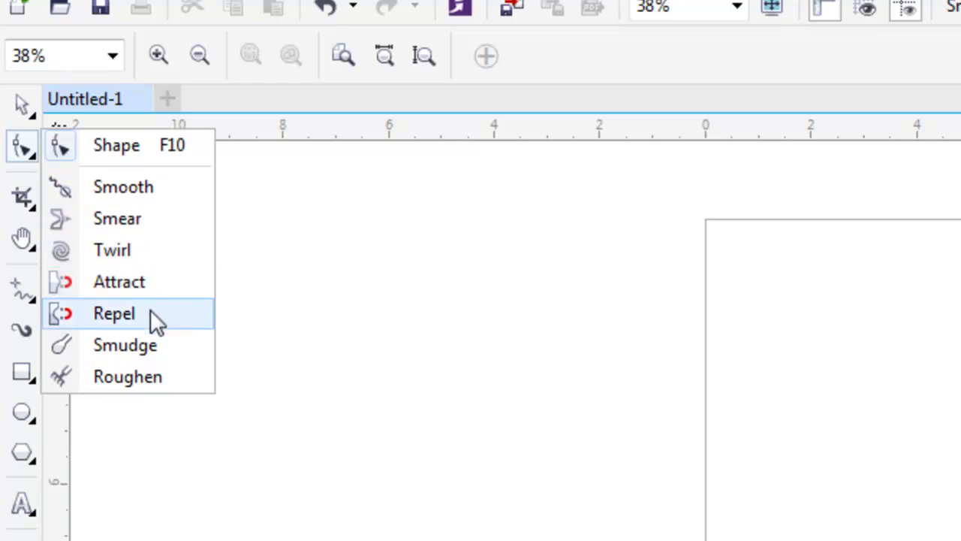
left_click(413, 405)
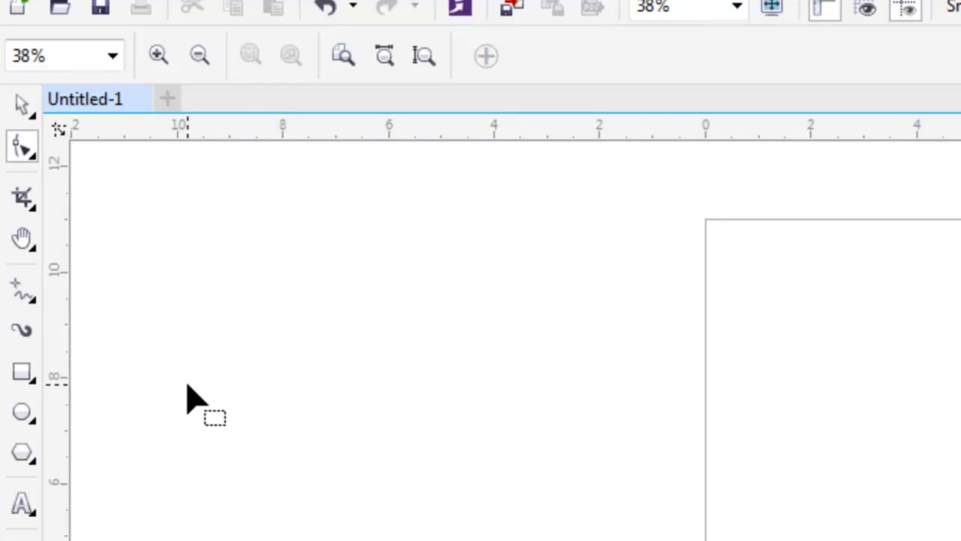
left_click(28, 117)
left_click(15, 289)
left_click(21, 105)
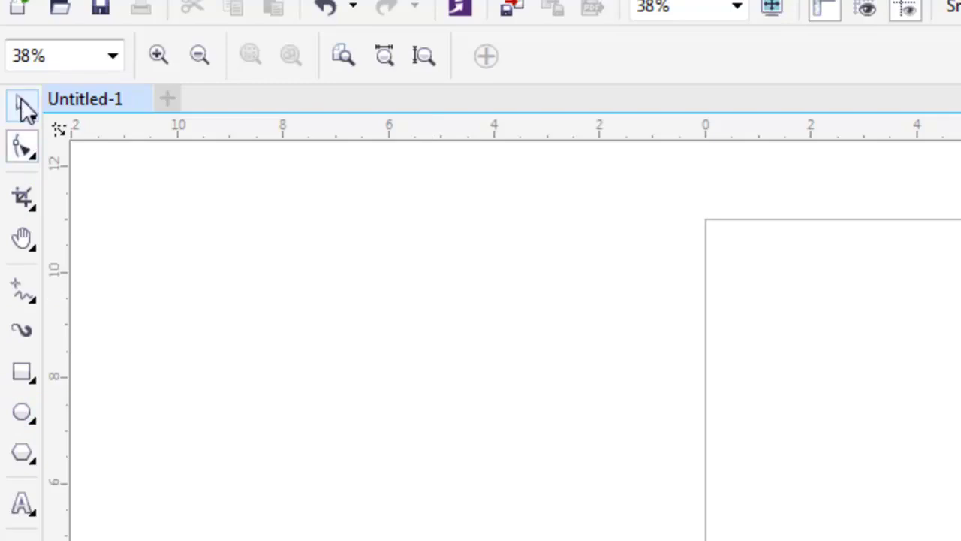
left_click(23, 146)
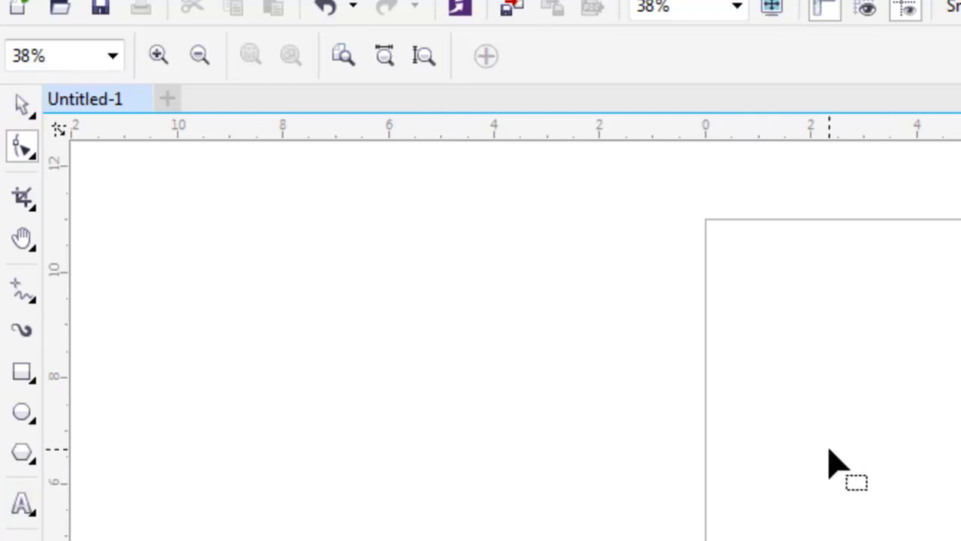
Draw a rectangle about 7.7 by 6.15 inches across the page's left edge and fill it with red, changing the fill to cyan.
left_click(23, 375)
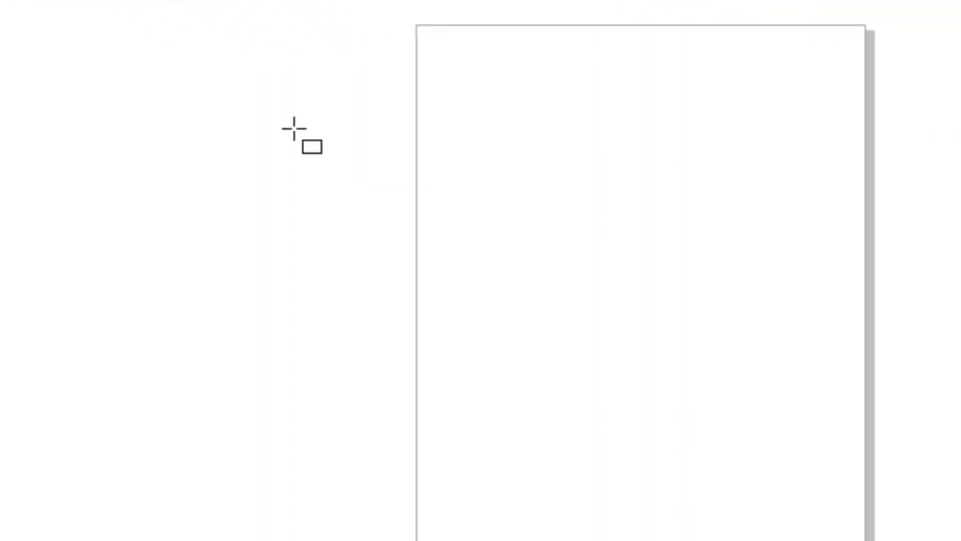
left_click_drag(293, 129, 701, 453)
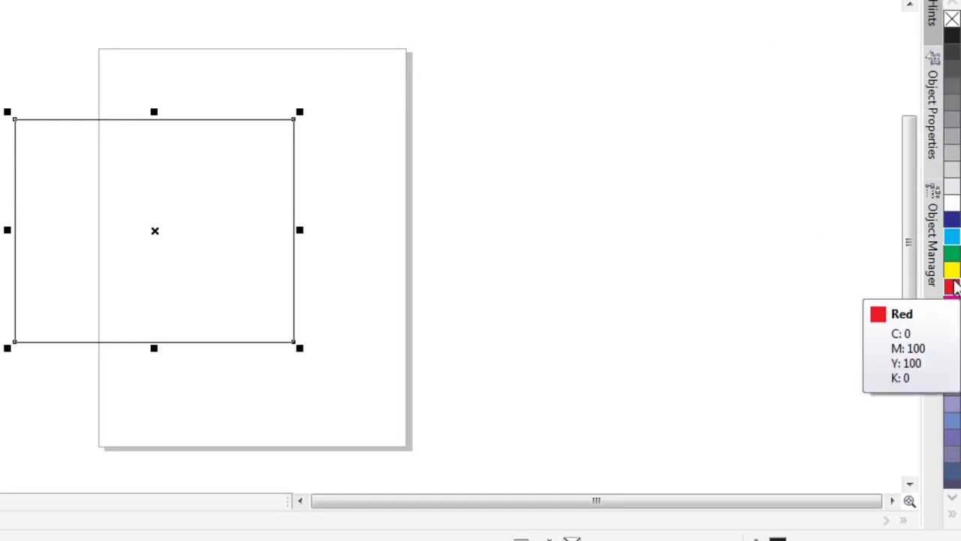
left_click(952, 290)
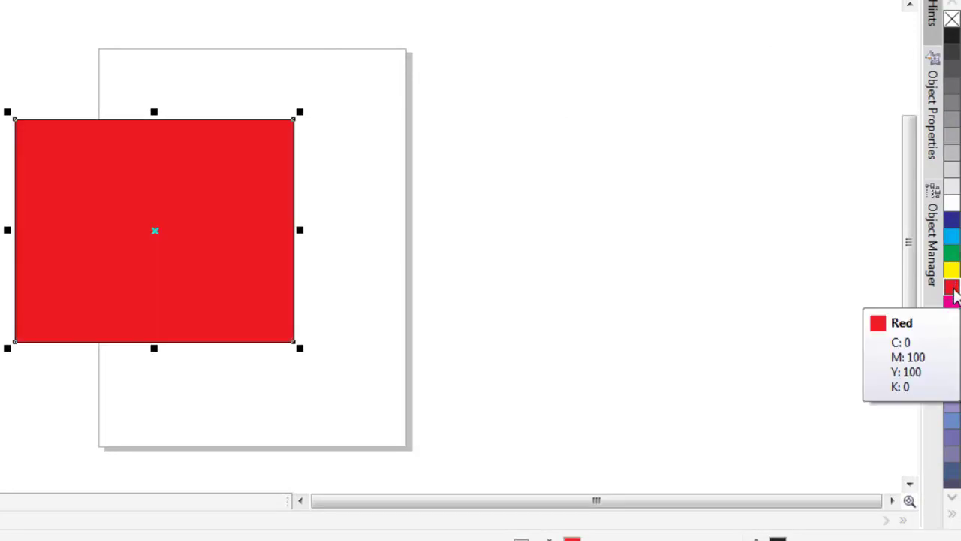
left_click(952, 236)
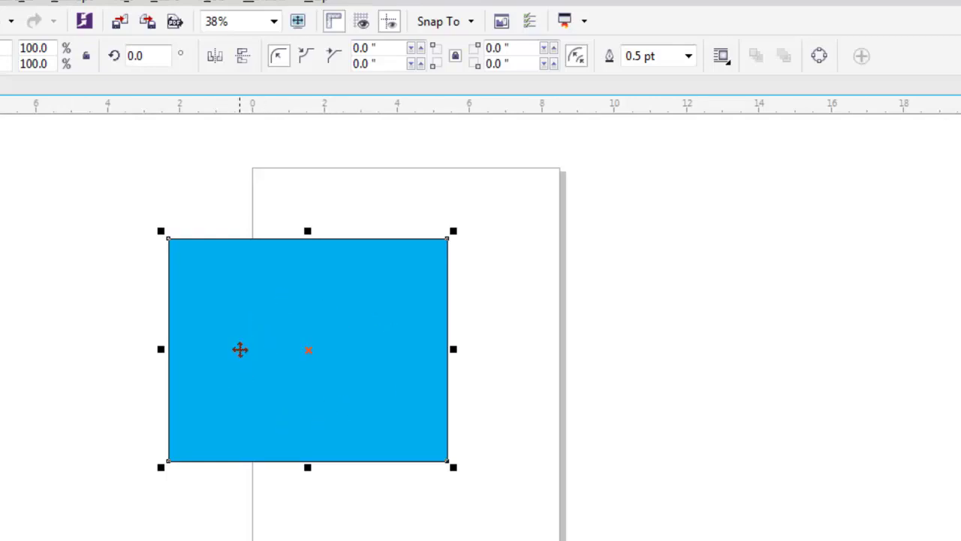
Move the rectangle fully onto the page, near its horizontal centre, and set its outline width to 16 pt.
left_click_drag(337, 308, 429, 298)
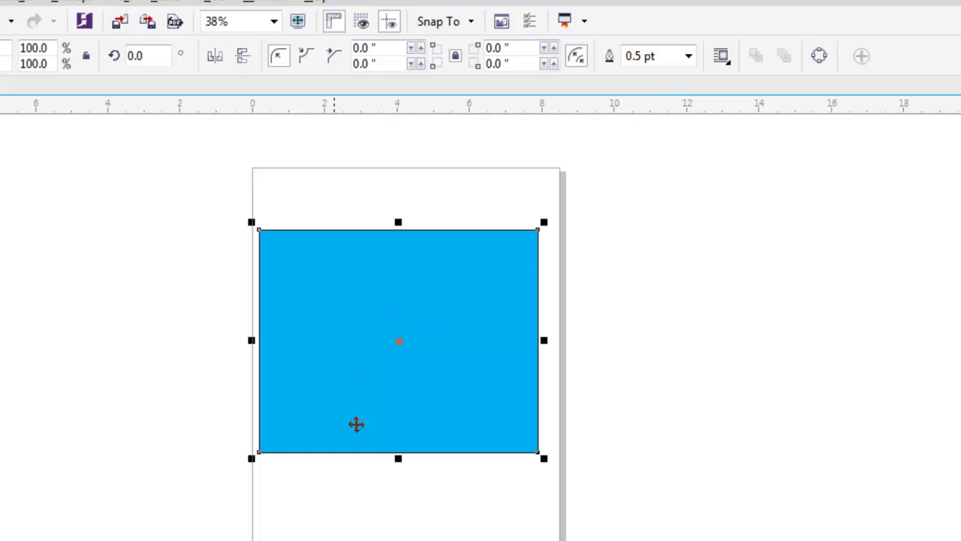
left_click(642, 277)
left_click(491, 293)
left_click(689, 56)
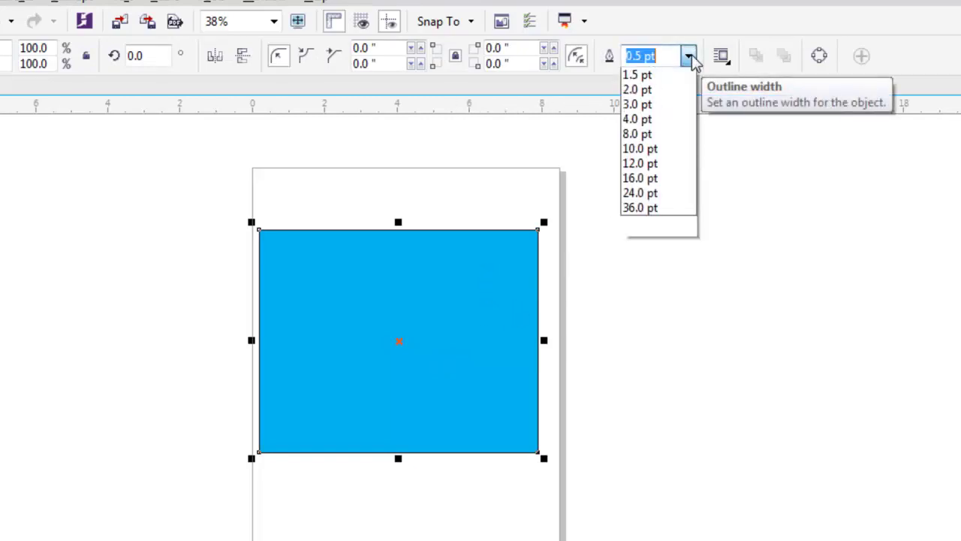
left_click(652, 253)
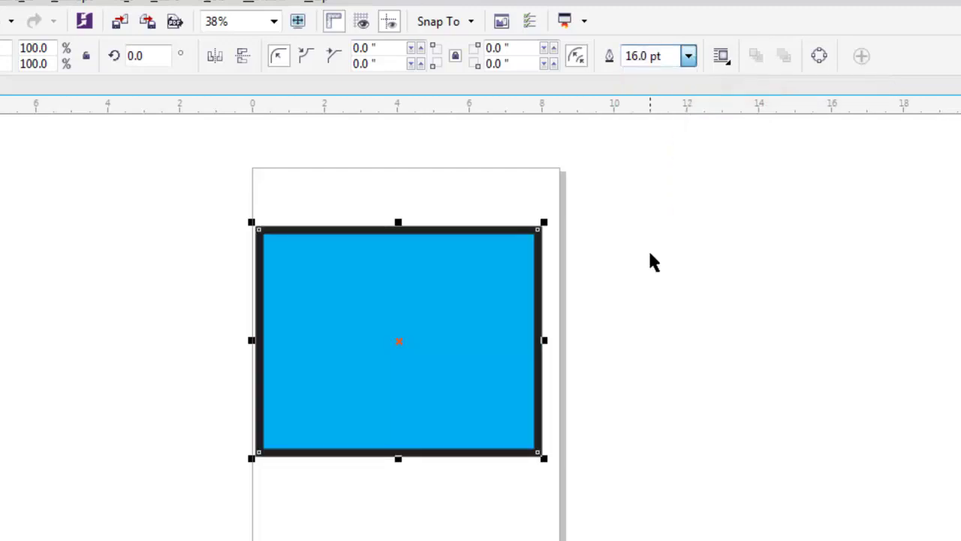
left_click(665, 350)
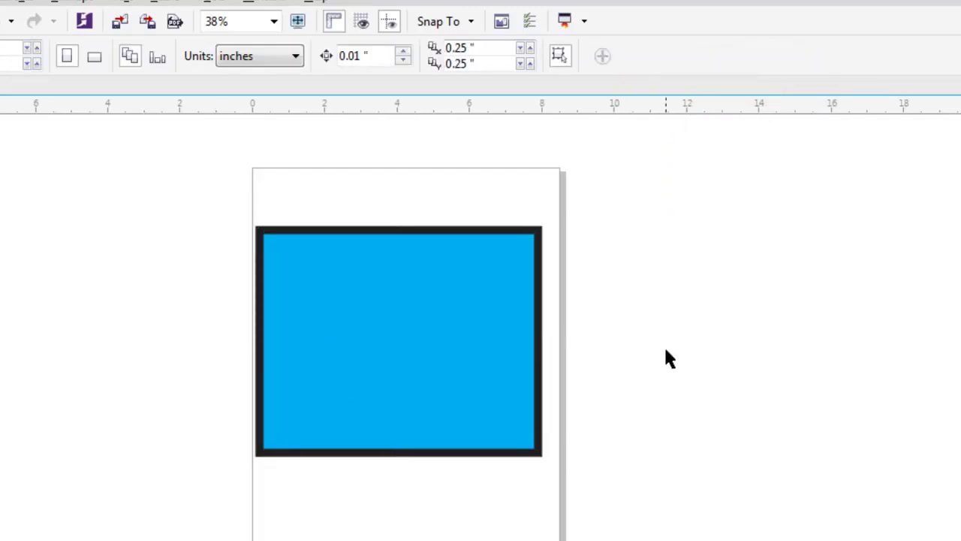
left_click(494, 343)
left_click_drag(494, 342, 509, 343)
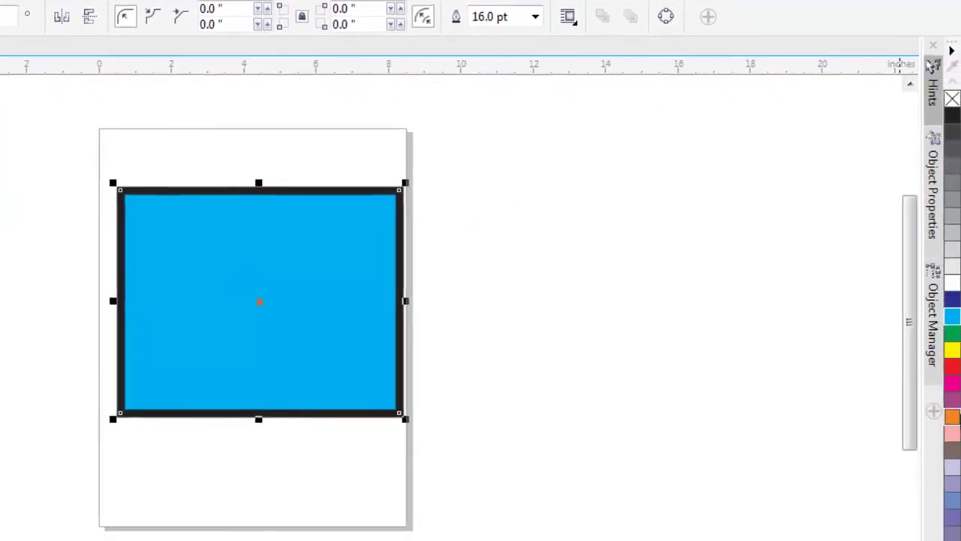
Give the rectangle an orange fill and a dark blue outline.
right_click(951, 367)
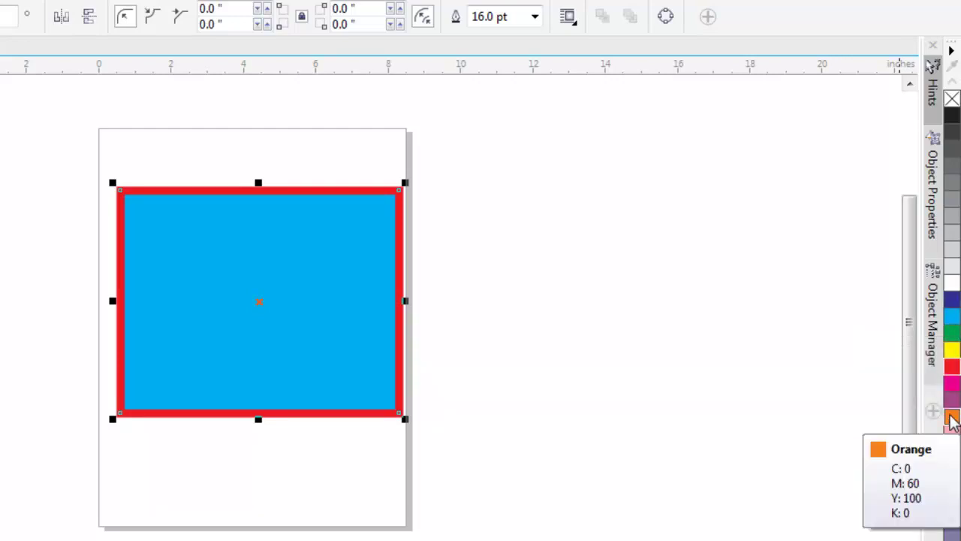
left_click(952, 418)
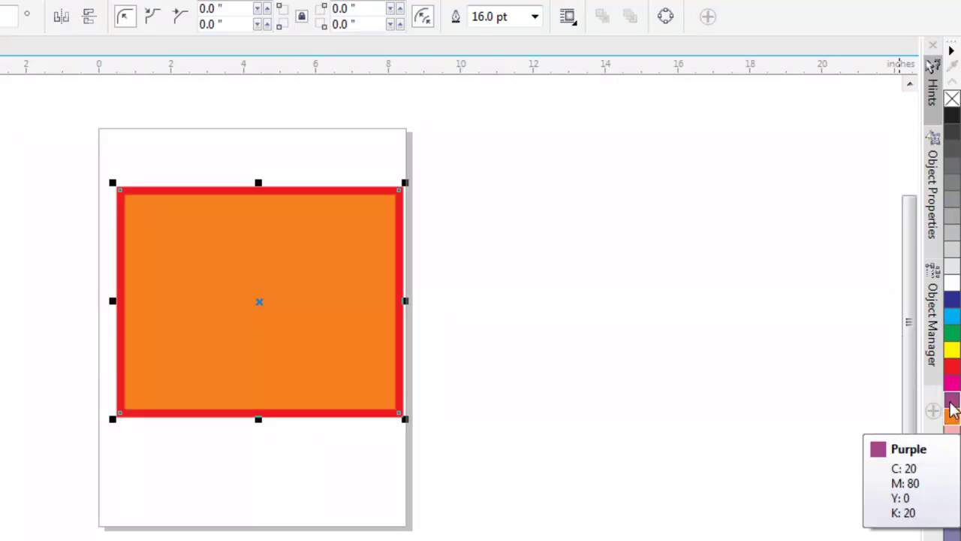
right_click(952, 301)
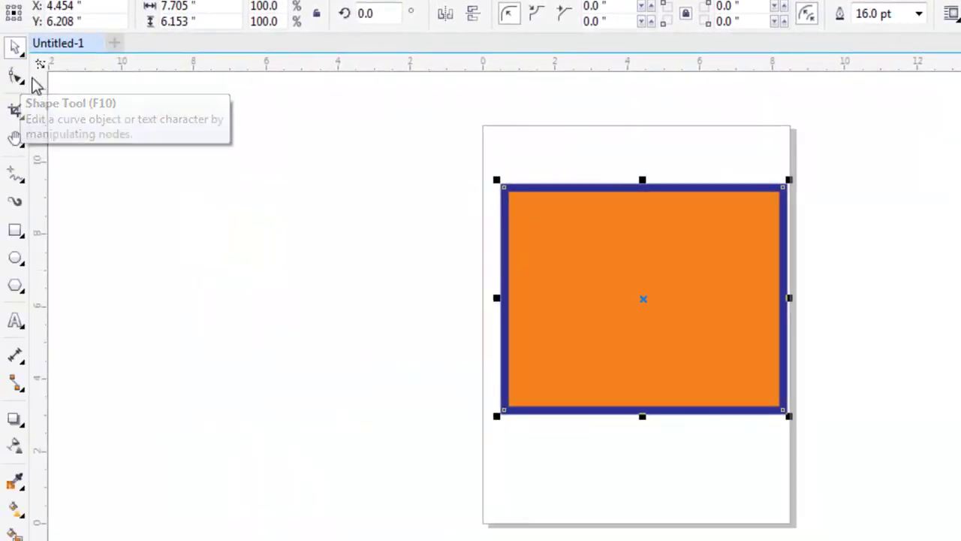
Round the rectangle's two lower corners by brushing over them with the Smooth tool.
left_click(17, 78)
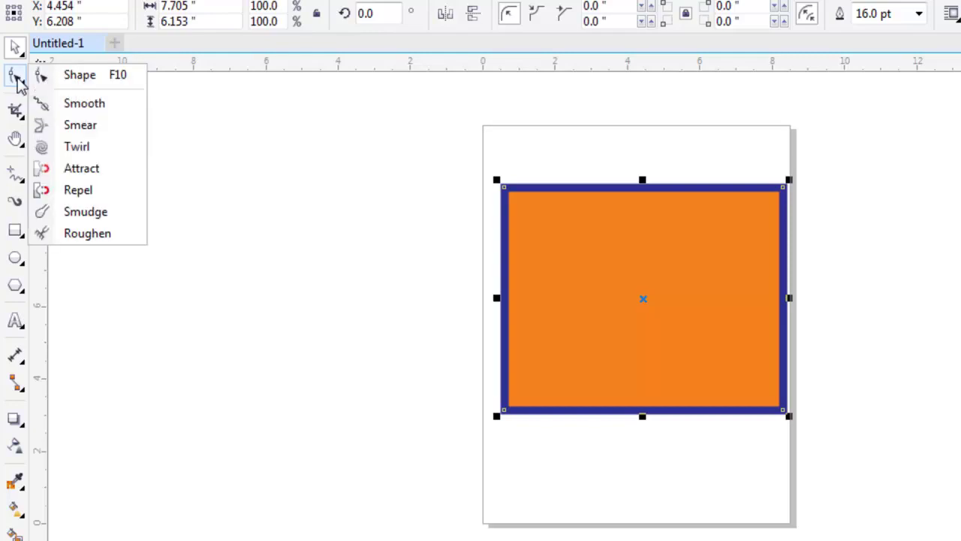
left_click(91, 105)
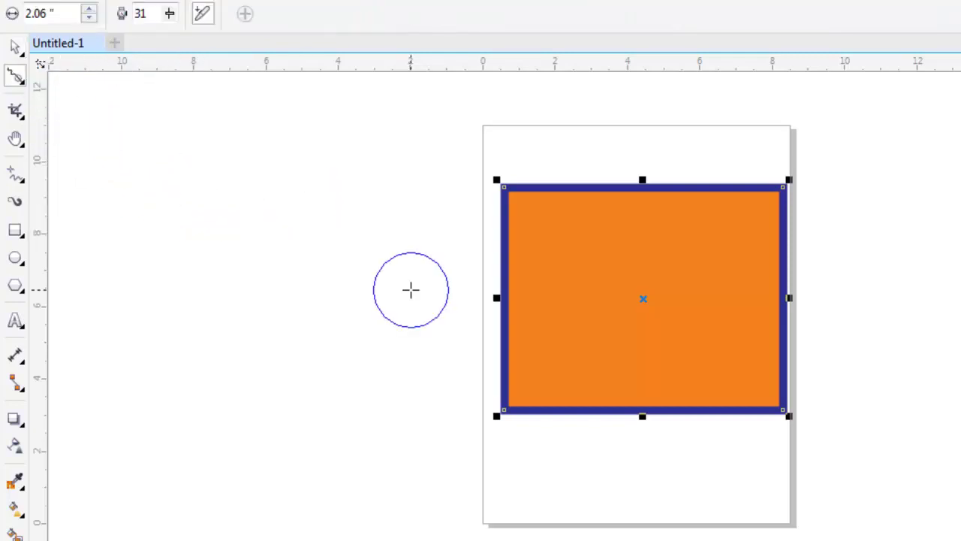
key("z")
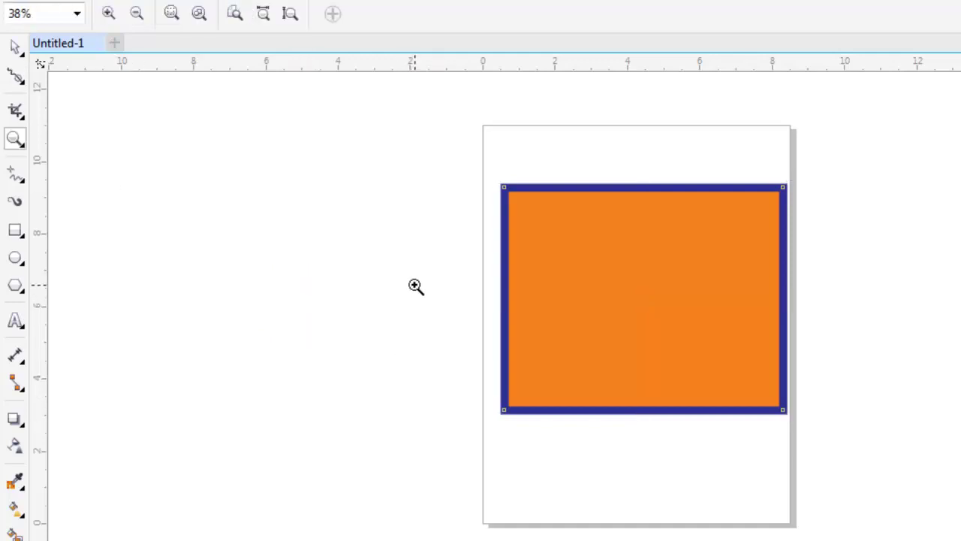
left_click_drag(415, 284, 911, 504)
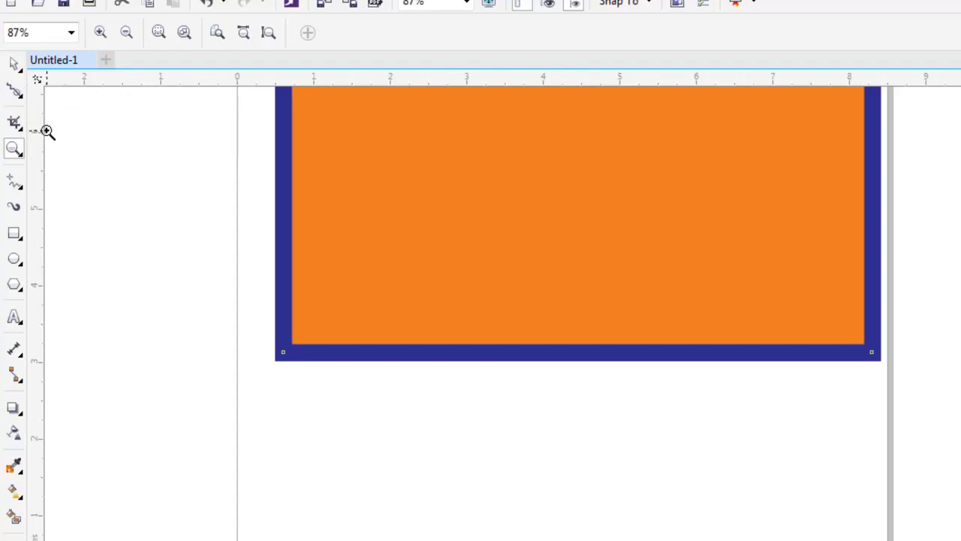
left_click(16, 91)
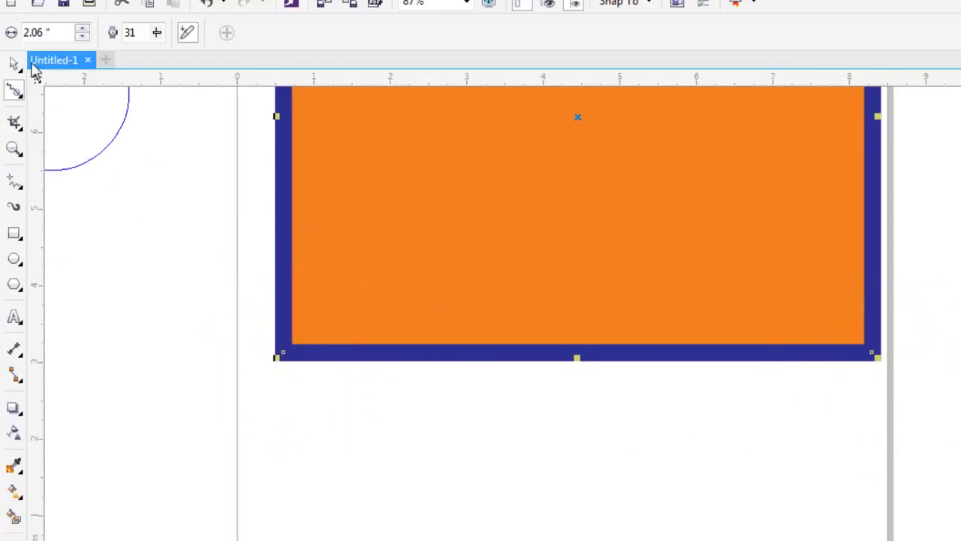
left_click(186, 274)
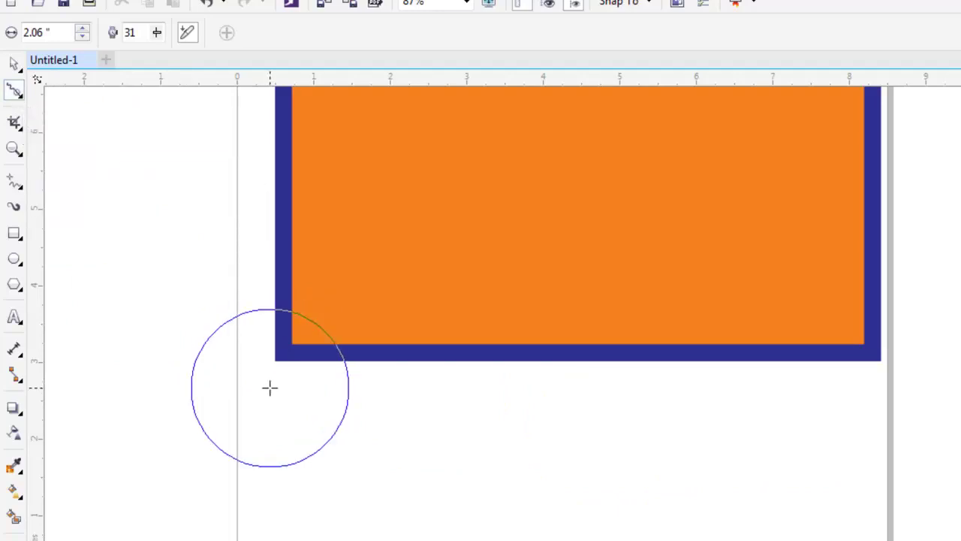
left_click(15, 66)
left_click(441, 266)
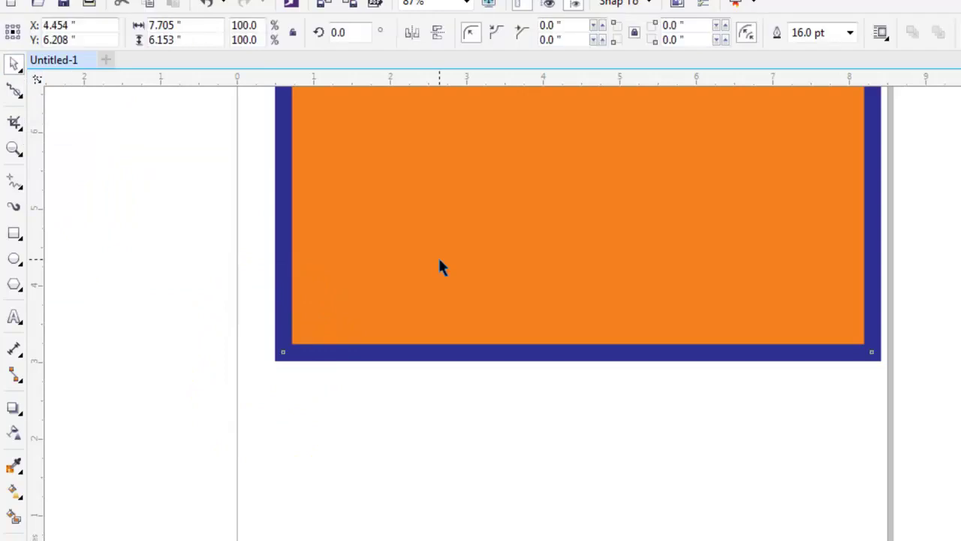
left_click(16, 94)
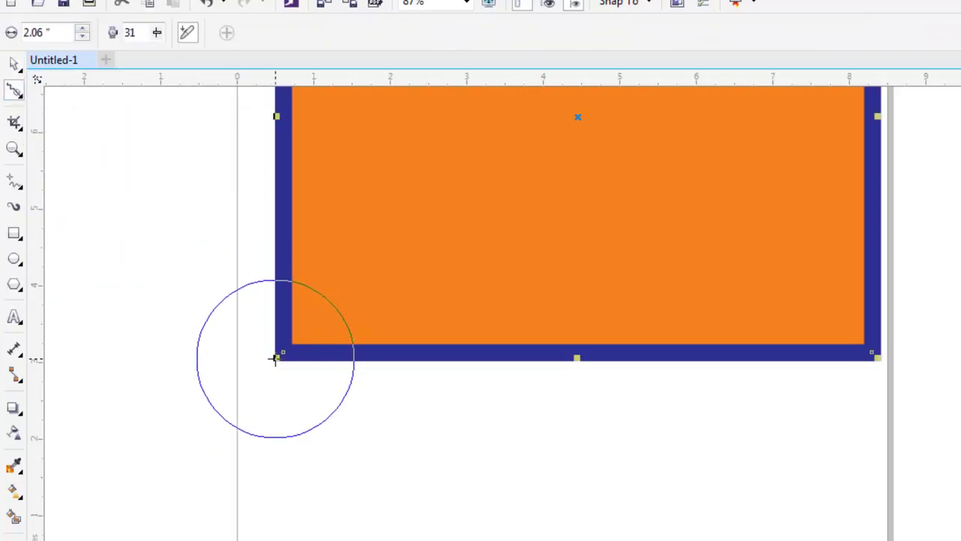
mouse_move(276, 357)
left_mouse_down()
mouse_move(810, 357)
mouse_move(881, 371)
mouse_move(890, 352)
mouse_move(873, 290)
left_mouse_up()
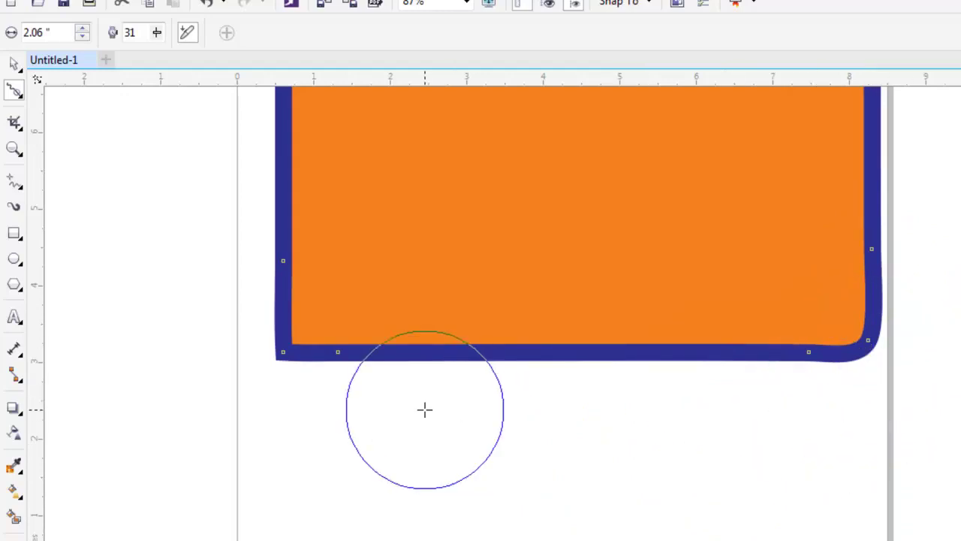
mouse_move(339, 352)
left_mouse_down()
mouse_move(264, 338)
mouse_move(247, 270)
mouse_move(245, 285)
left_mouse_up()
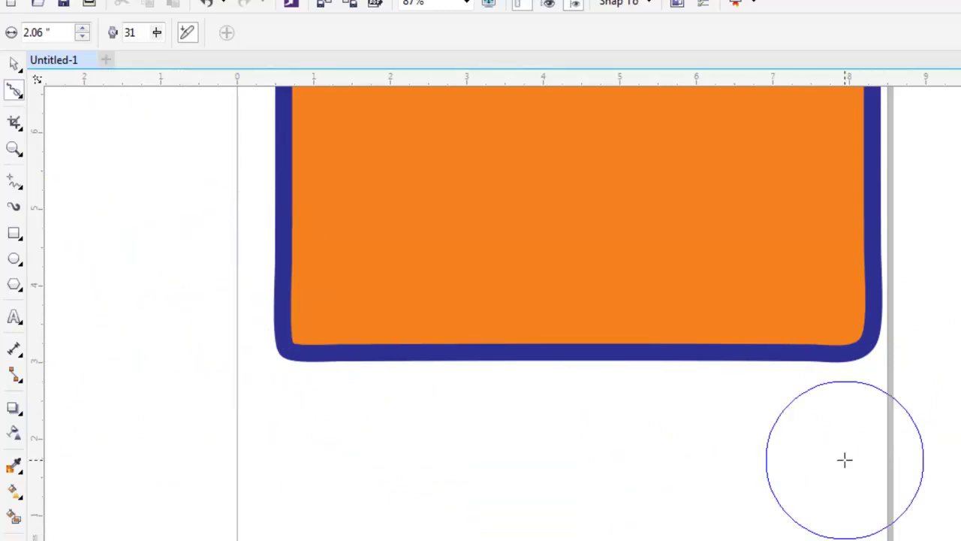
left_click_drag(866, 358, 856, 353)
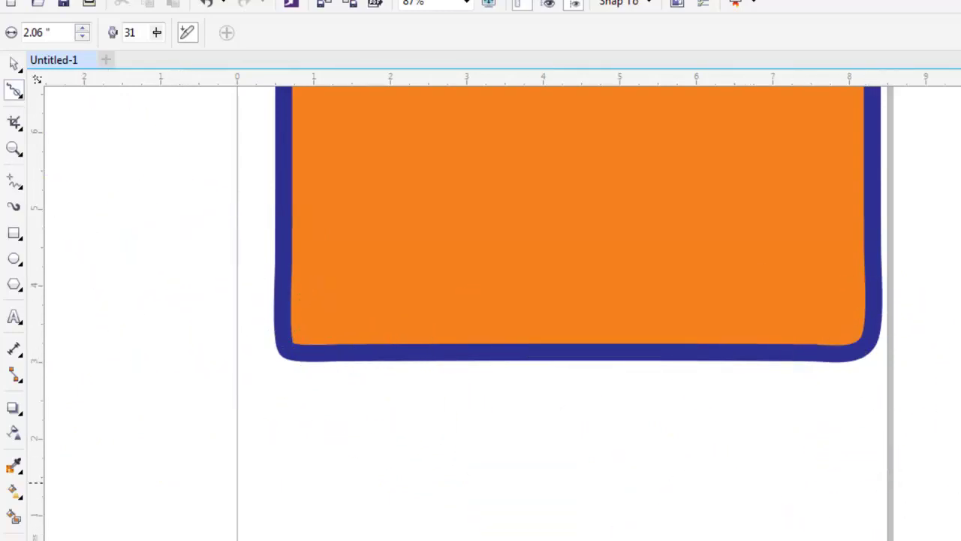
Pull one spike outward from each of the rectangle's left, upper and right edges with the Smear tool at a 2.06" nib.
scroll(563, 300, "up", 5)
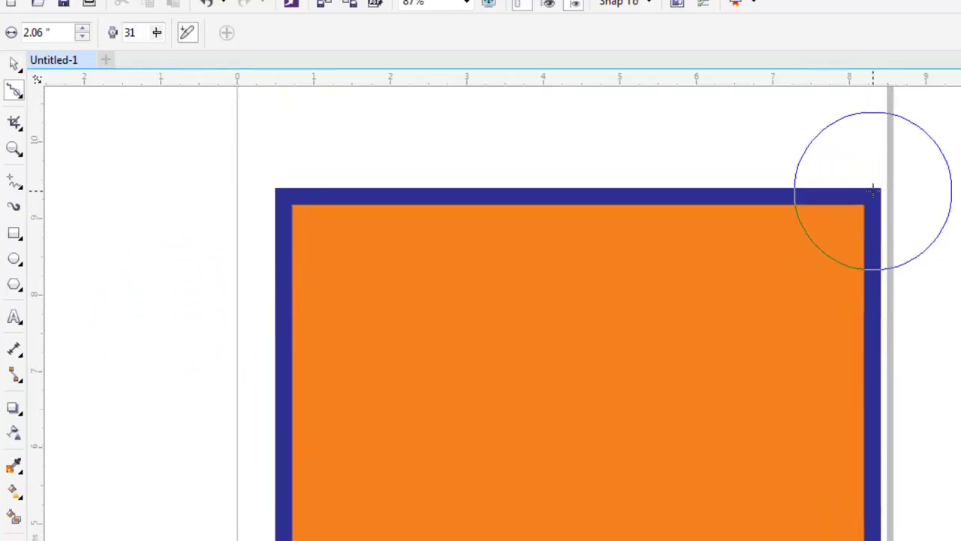
scroll(578, 300, "down", 5)
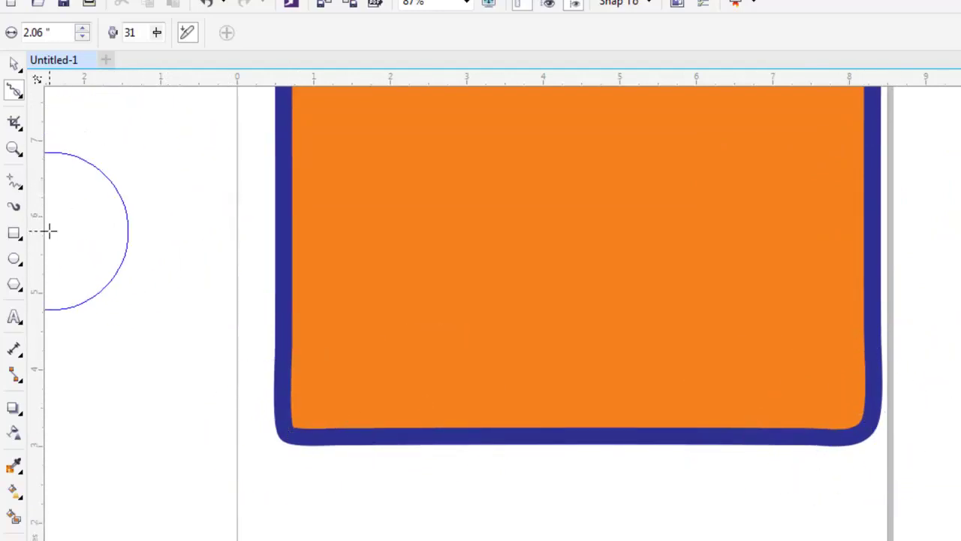
left_click(15, 150)
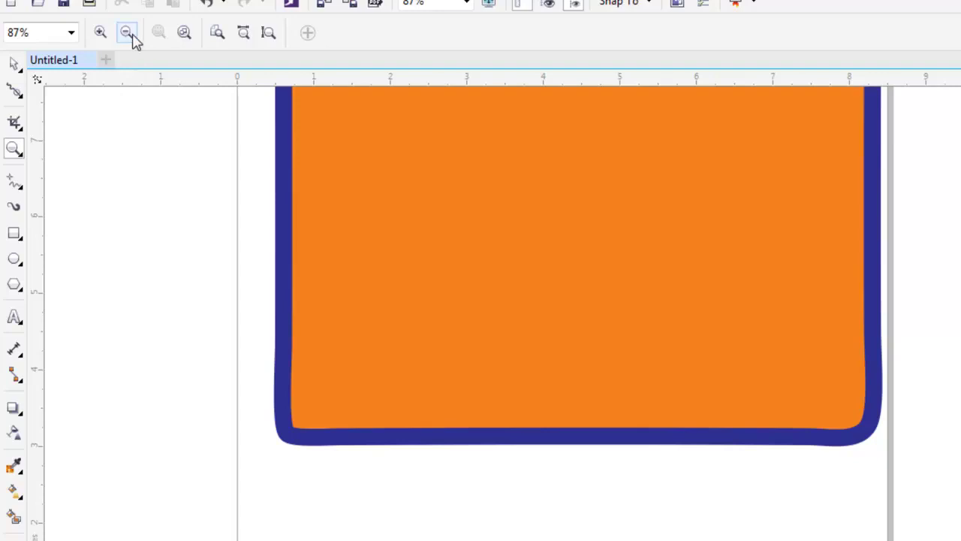
left_click(126, 33)
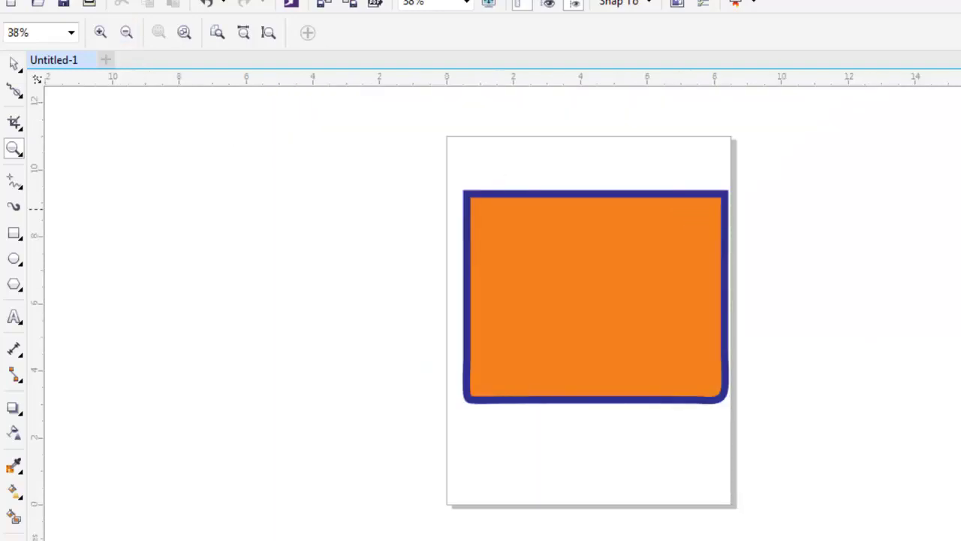
scroll(480, 316, "up", 3)
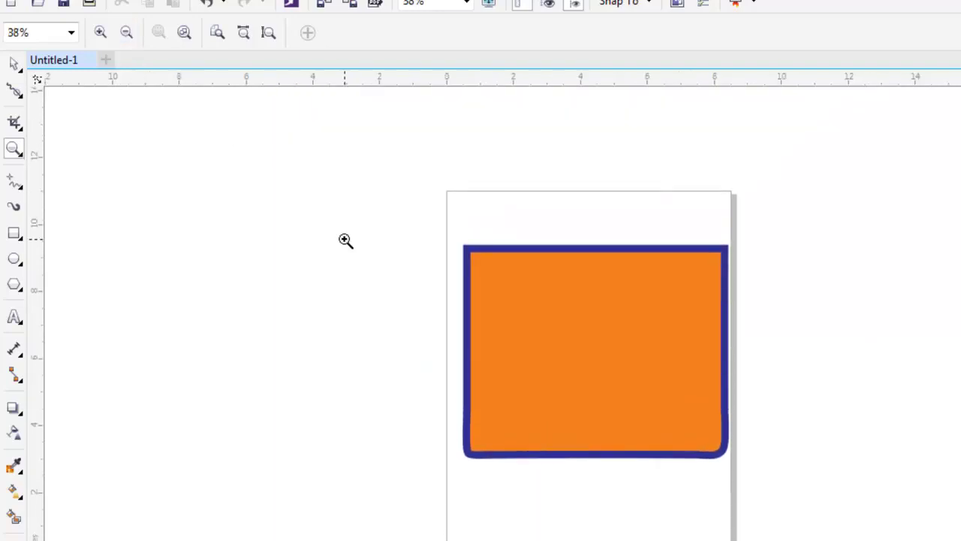
left_click(12, 93)
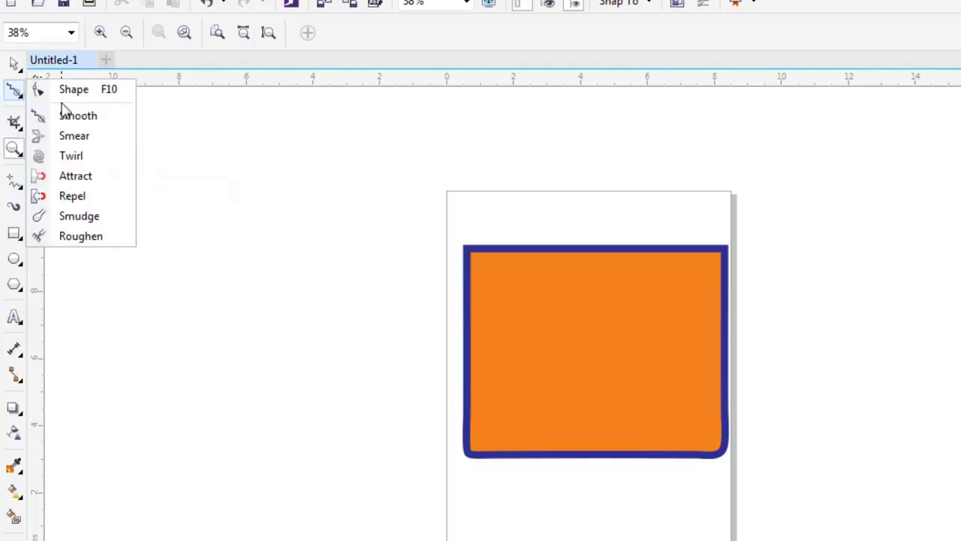
left_click(95, 137)
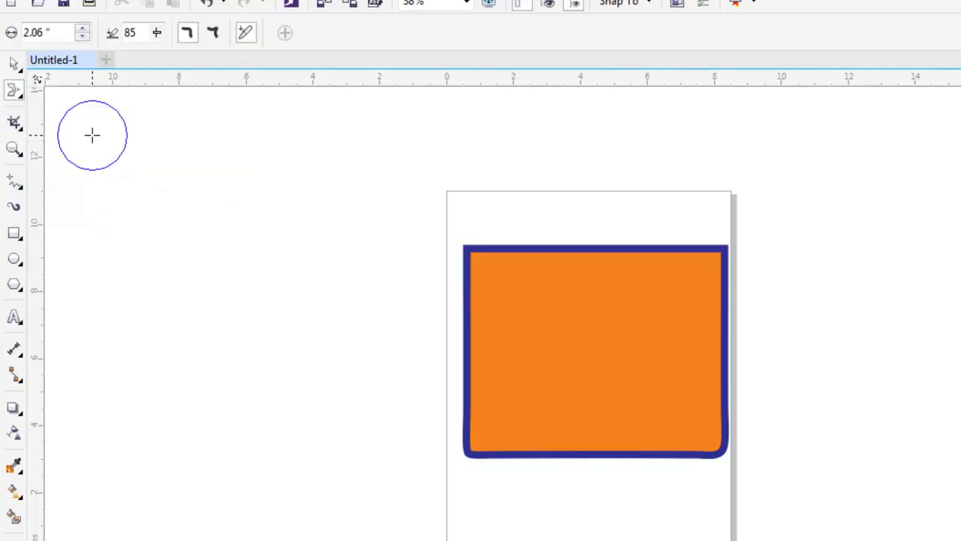
left_click(504, 328)
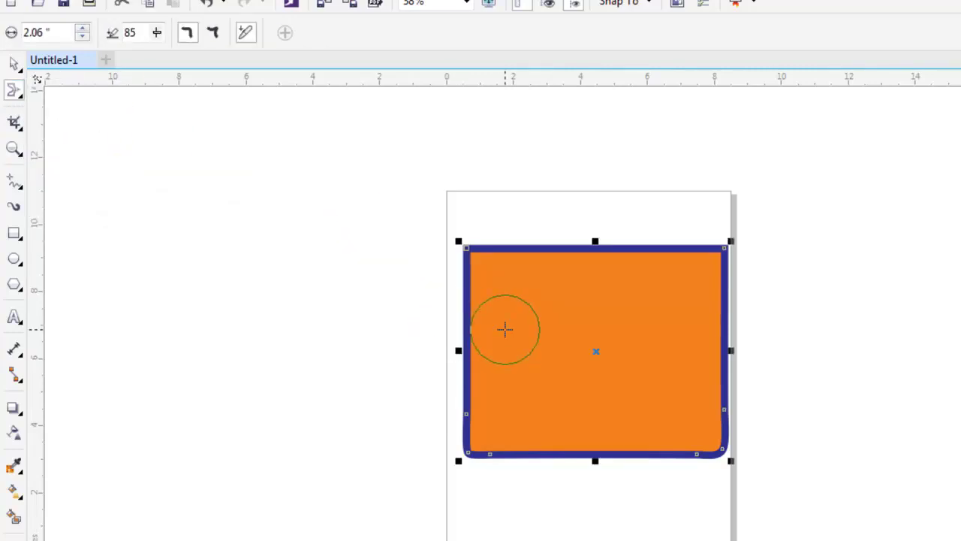
left_click_drag(504, 328, 370, 325)
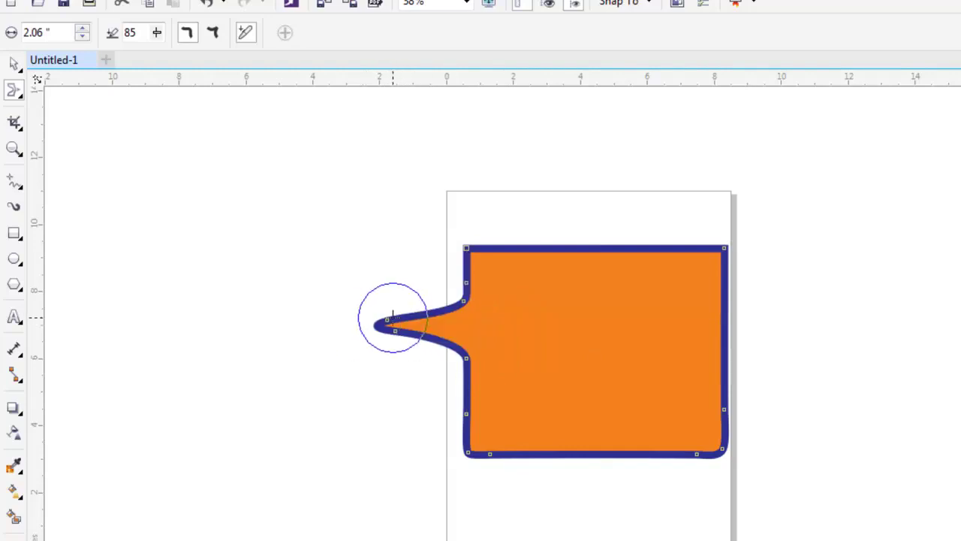
left_click_drag(597, 288, 589, 185)
left_click_drag(678, 337, 826, 328)
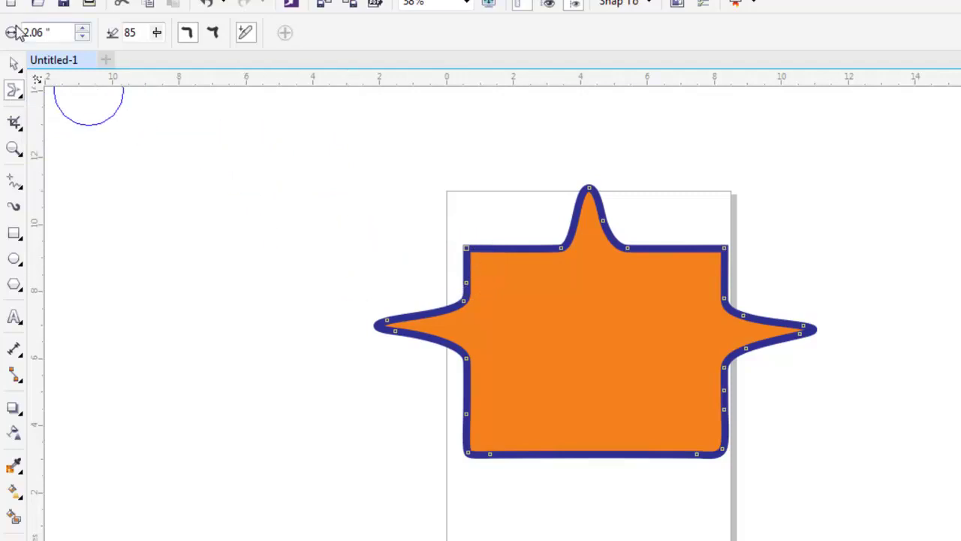
Set the Smear tool to a 2.17" nib, pressure 91 and pointy smear, and pull spikes from the upper edge's left part and lower right side.
left_click(82, 30)
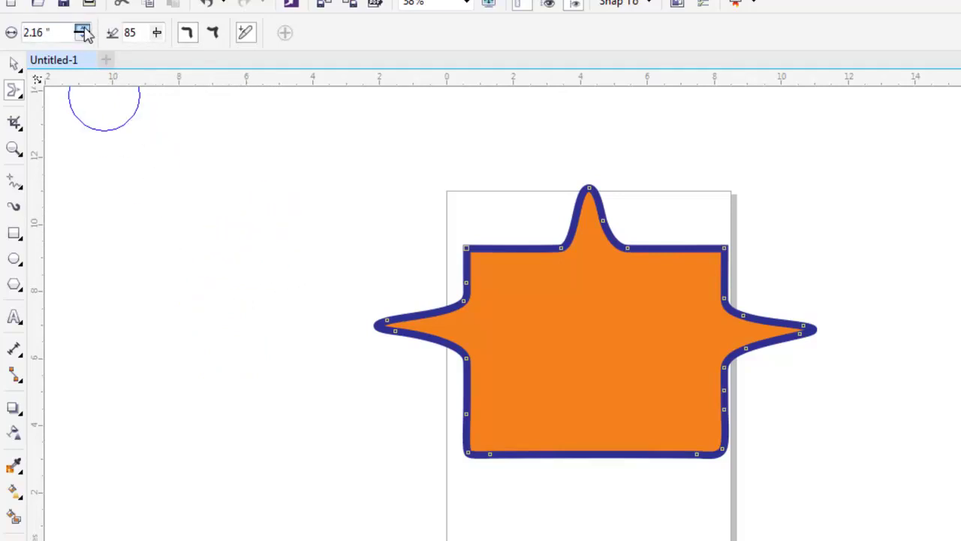
left_click(157, 38)
left_click(214, 39)
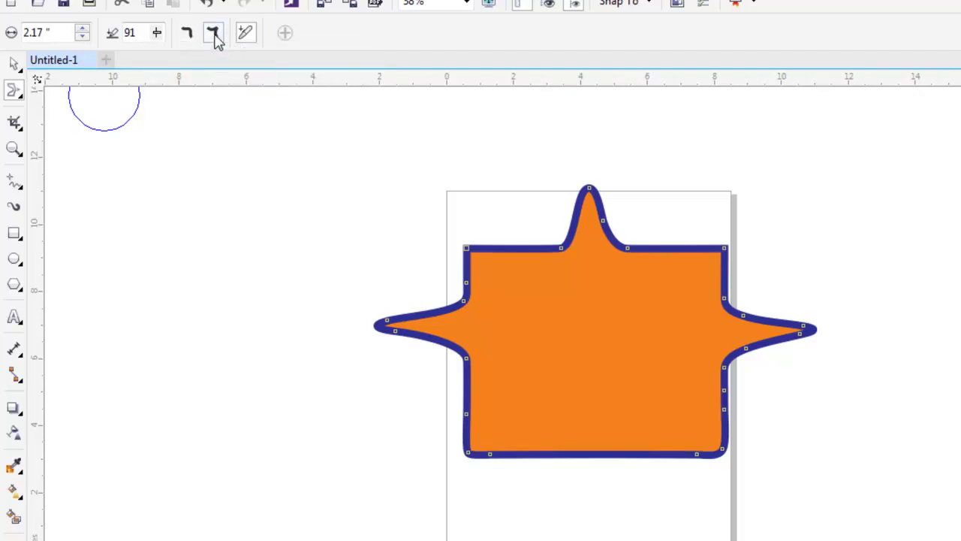
left_click_drag(515, 264, 501, 218)
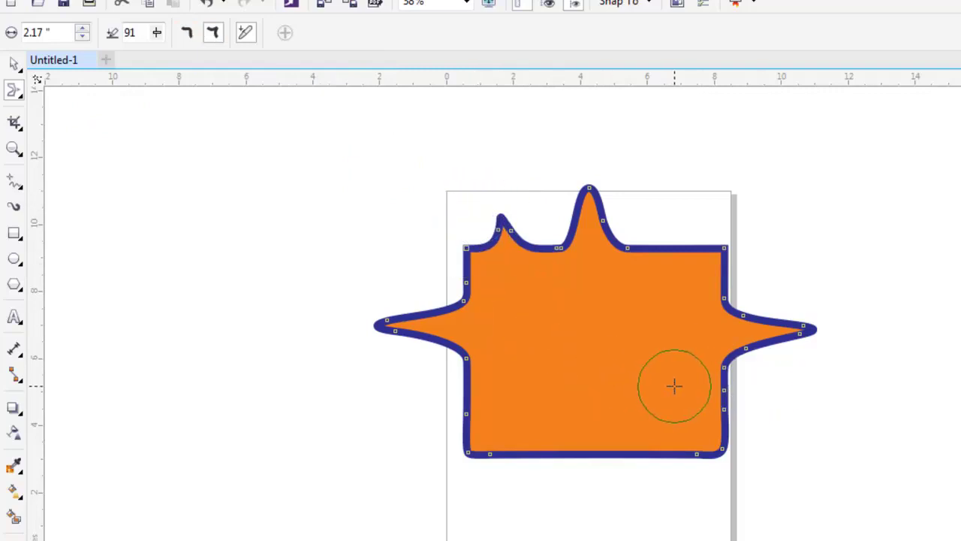
left_click_drag(706, 401, 833, 427)
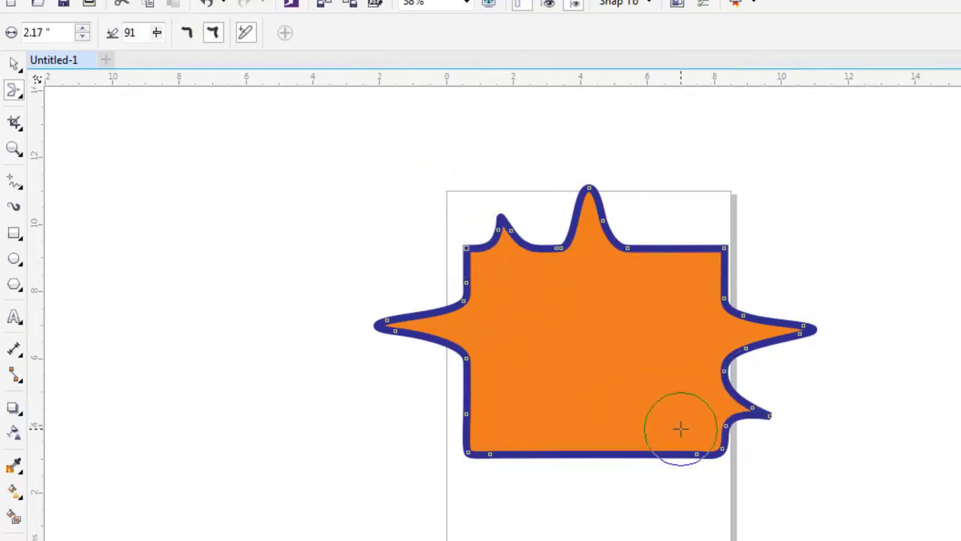
Switch to smooth smear and pull long spikes out of the shape's lower left side and the right part of its upper edge.
left_click(189, 33)
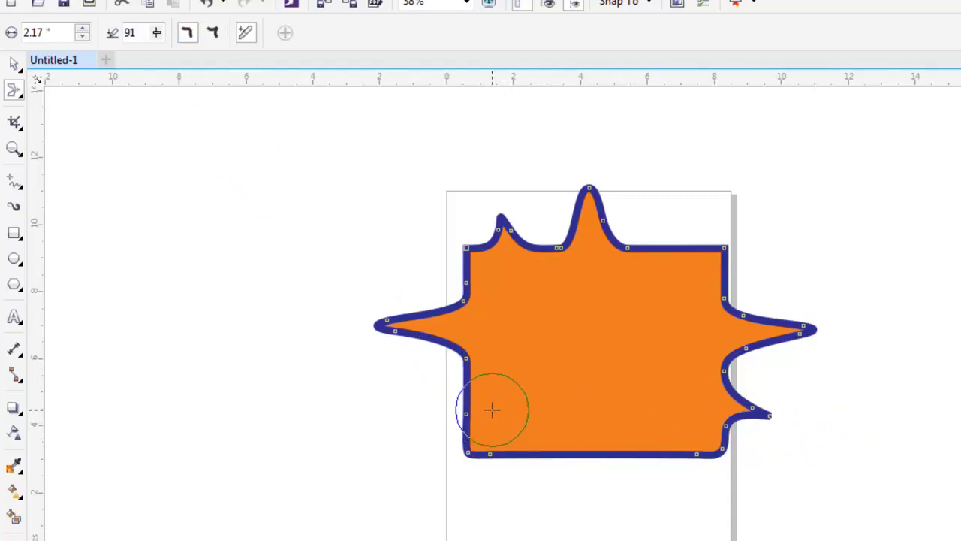
left_click_drag(491, 409, 278, 410)
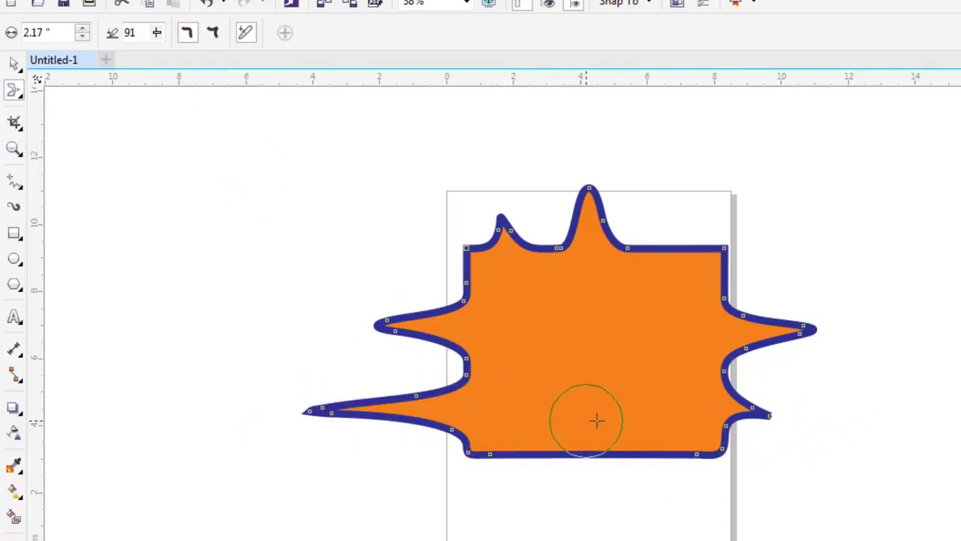
left_click_drag(671, 266, 670, 159)
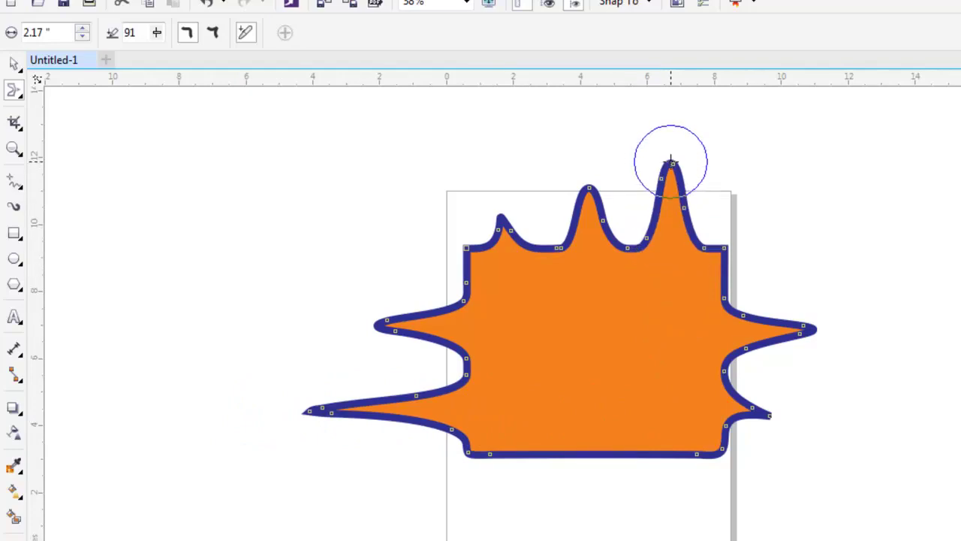
Curl the tips of the upper left-side and right-side spikes into spirals with the Twirl tool, and try it on the upper left corner.
left_click(13, 95)
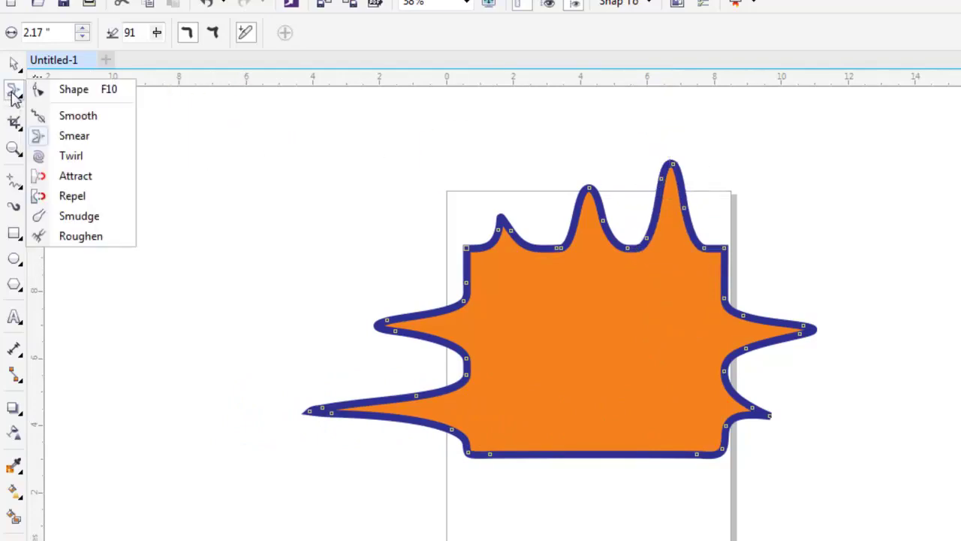
left_click(83, 159)
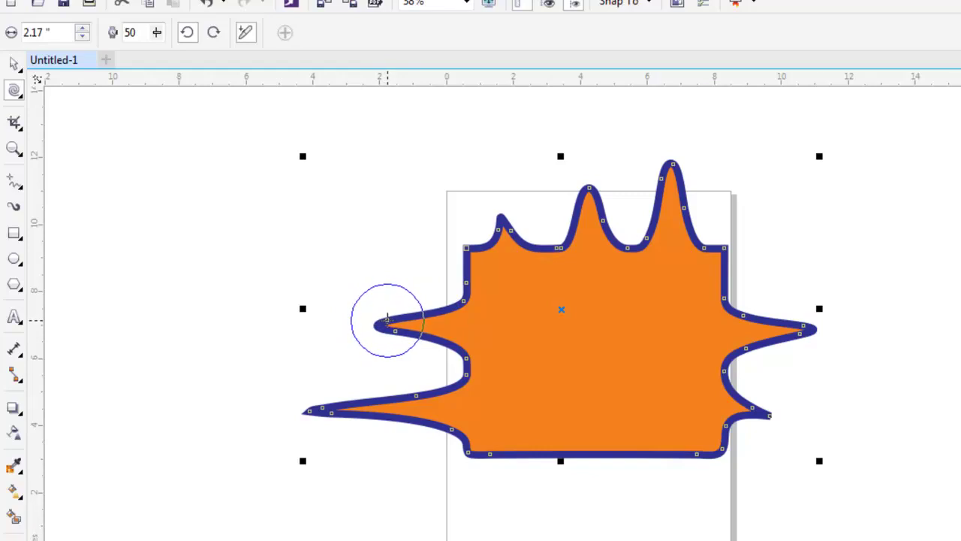
left_click_drag(387, 318, 386, 319)
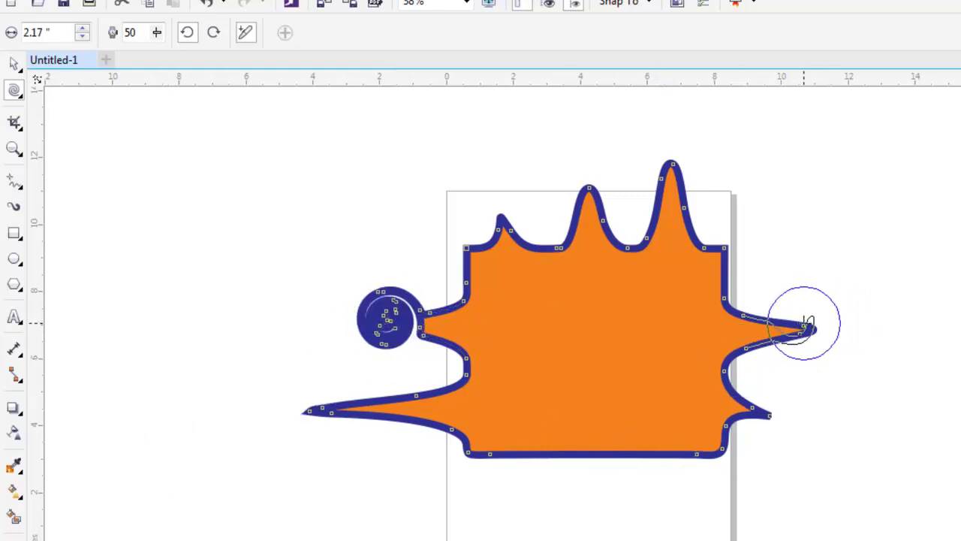
left_click_drag(805, 323, 805, 323)
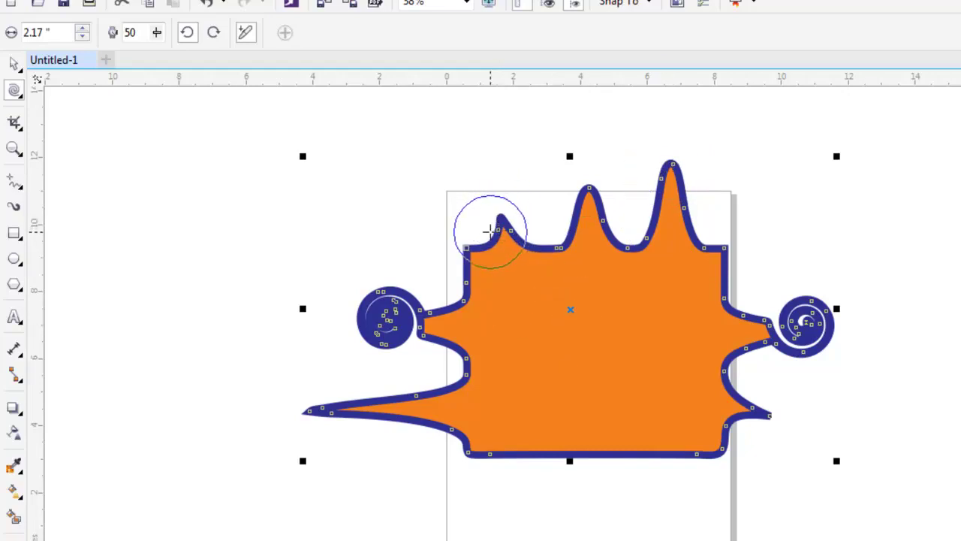
left_click_drag(466, 246, 466, 247)
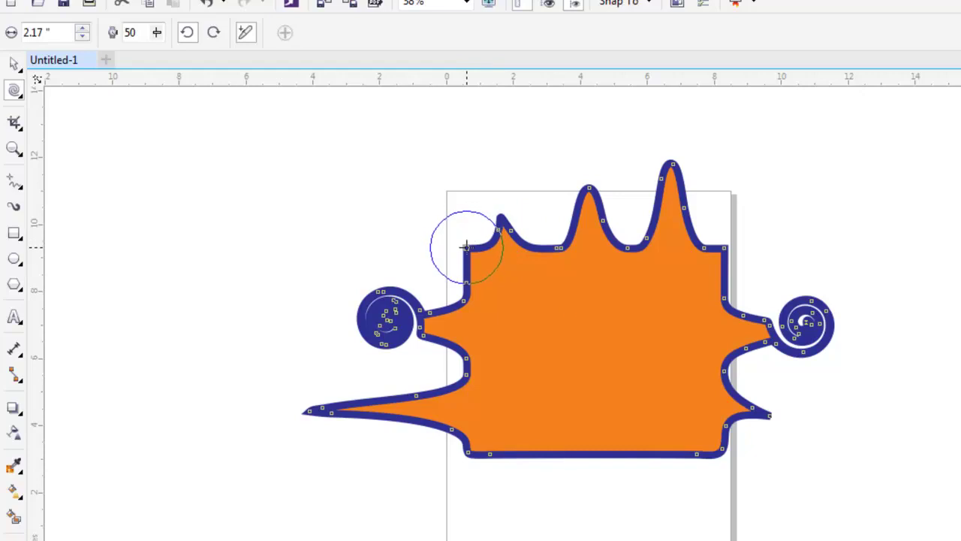
left_click_drag(466, 246, 467, 246)
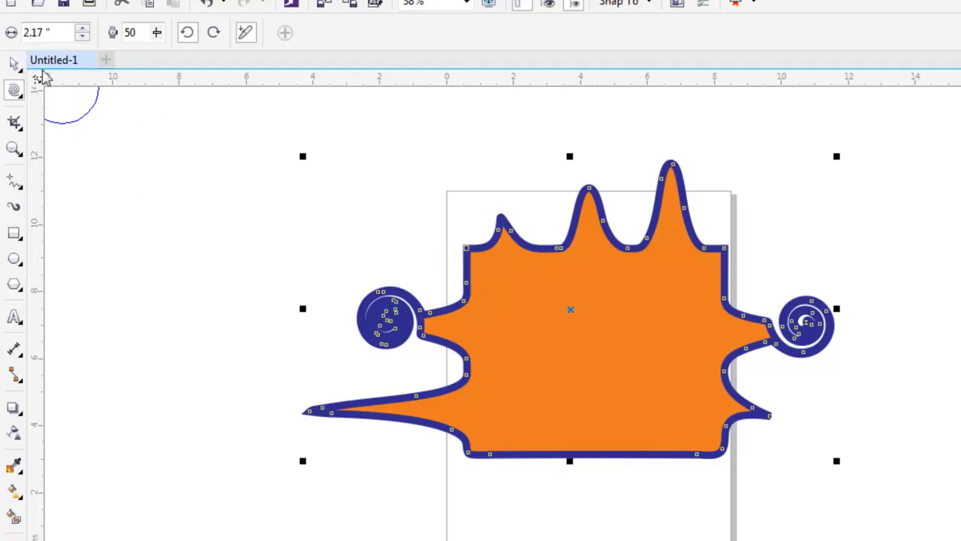
Delete the distorted orange shape from the page.
left_click(15, 65)
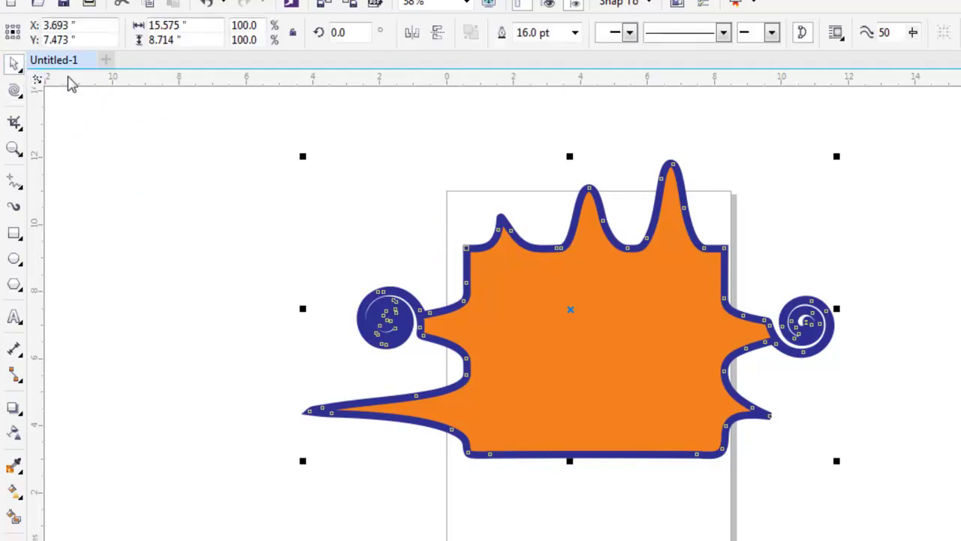
left_click(489, 274)
key("Delete")
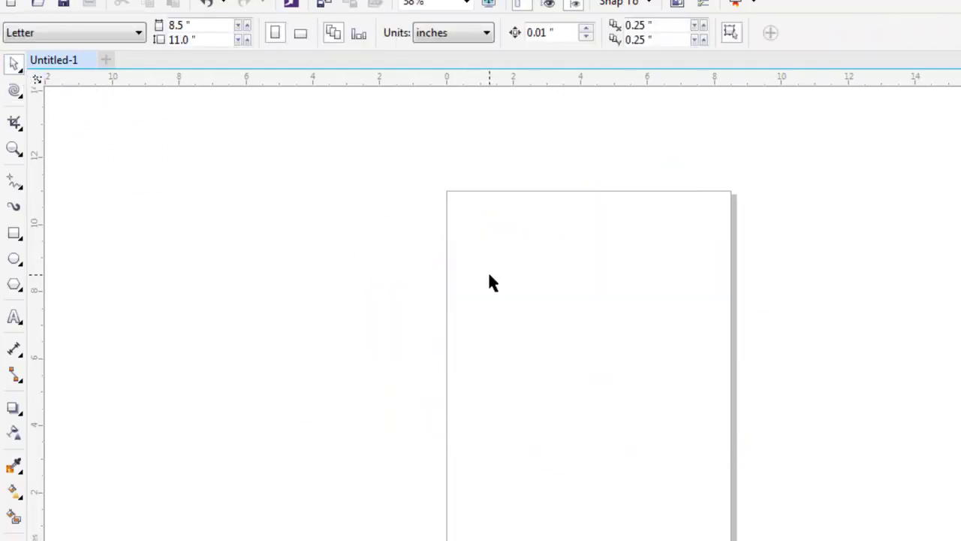
Draw a rectangle about 8.58 by 6.56 inches across the page's left edge and fill it with cyan.
left_click(14, 234)
mouse_move(289, 228)
left_mouse_down()
mouse_move(619, 438)
mouse_move(577, 449)
left_mouse_up()
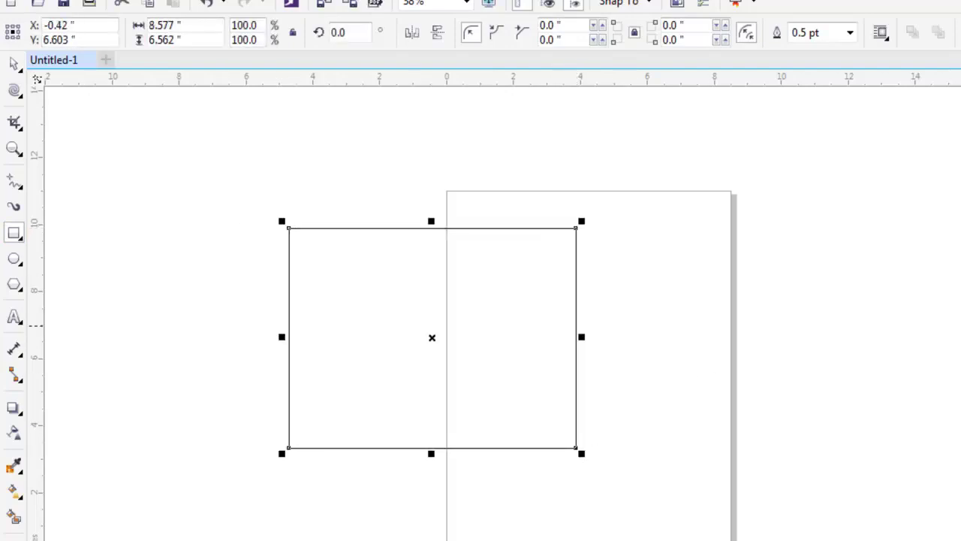
left_click(957, 323)
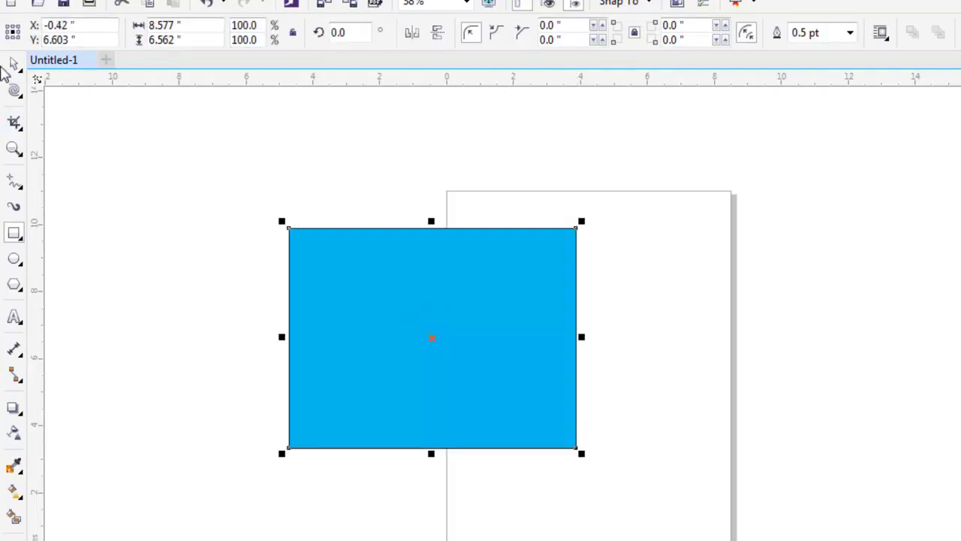
Twirl spirals at rate 50 into the cyan rectangle: one on the upper edge, two on the right edge and one on the left edge.
left_click(15, 96)
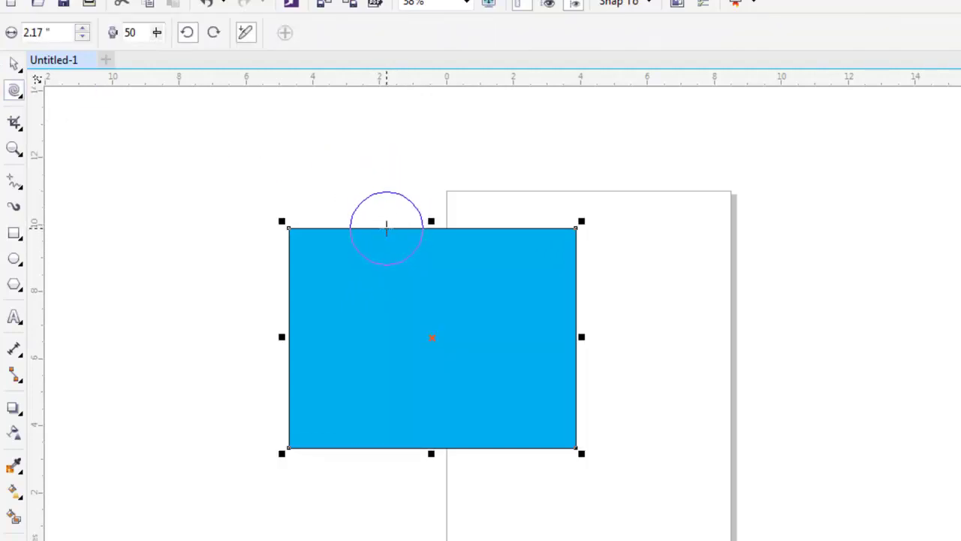
left_click_drag(387, 228, 387, 229)
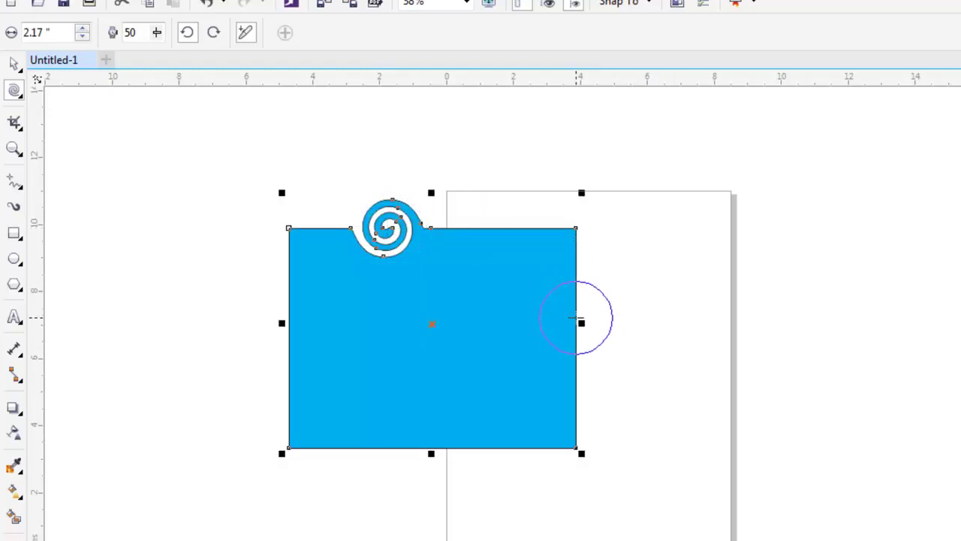
left_click_drag(575, 308, 577, 301)
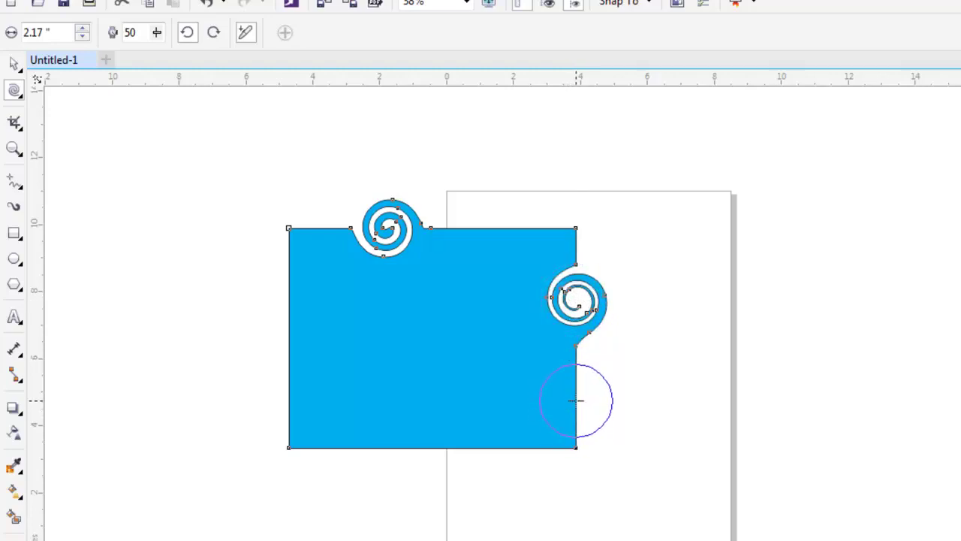
left_click_drag(578, 400, 579, 400)
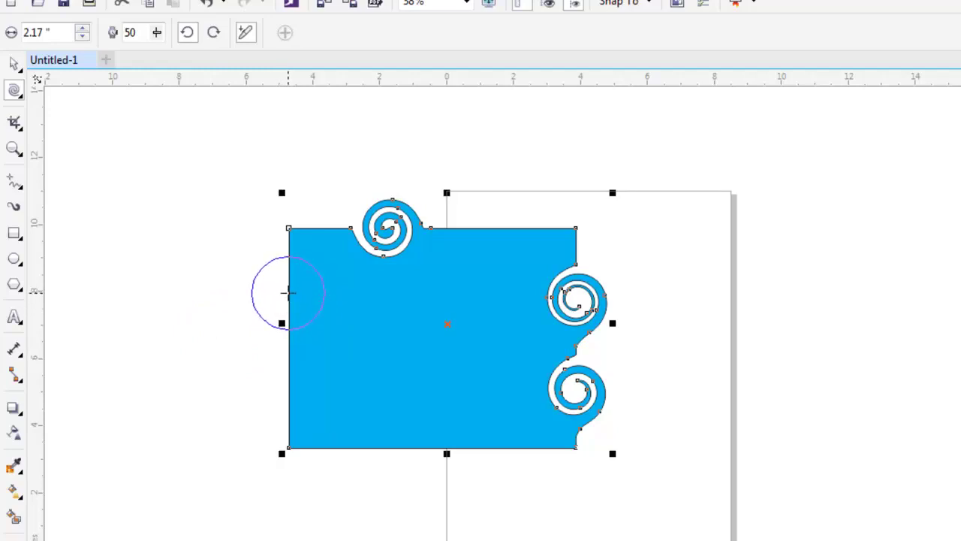
left_click_drag(288, 290, 288, 290)
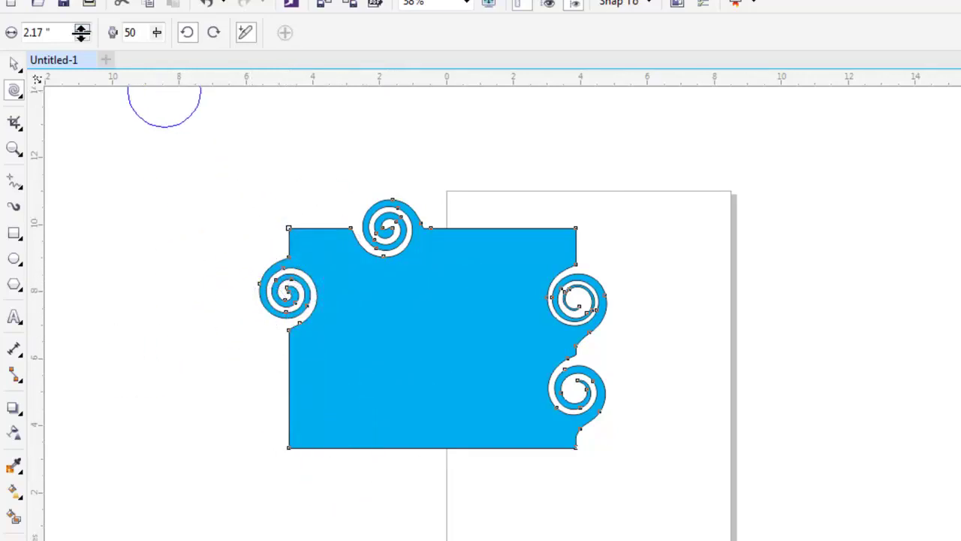
Set the Twirl rate to 81 and twirl the right part of the rectangle's upper edge while moving the brush along it.
left_click(152, 34)
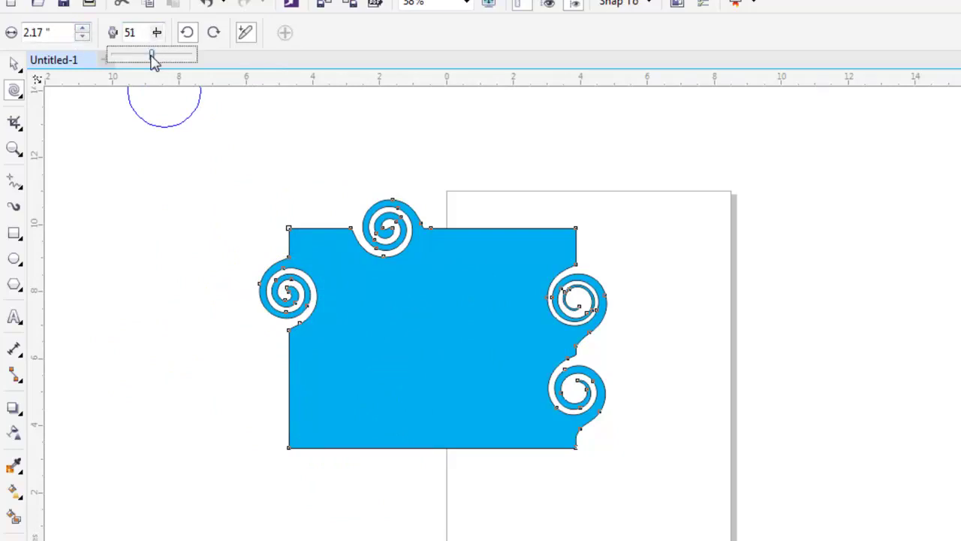
left_click(473, 227)
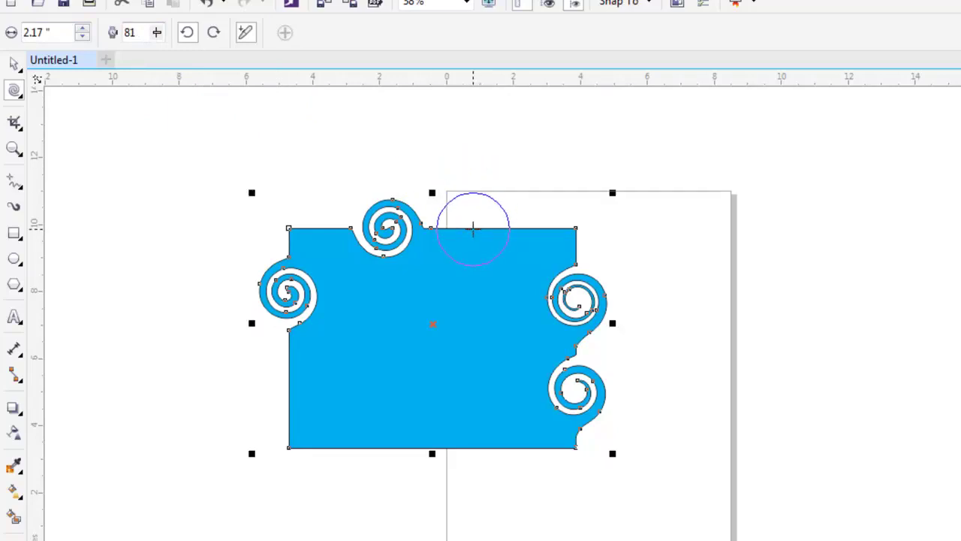
mouse_move(496, 225)
left_mouse_down()
mouse_move(522, 216)
mouse_move(527, 222)
mouse_move(486, 215)
mouse_move(484, 237)
mouse_move(524, 256)
mouse_move(511, 226)
left_mouse_up()
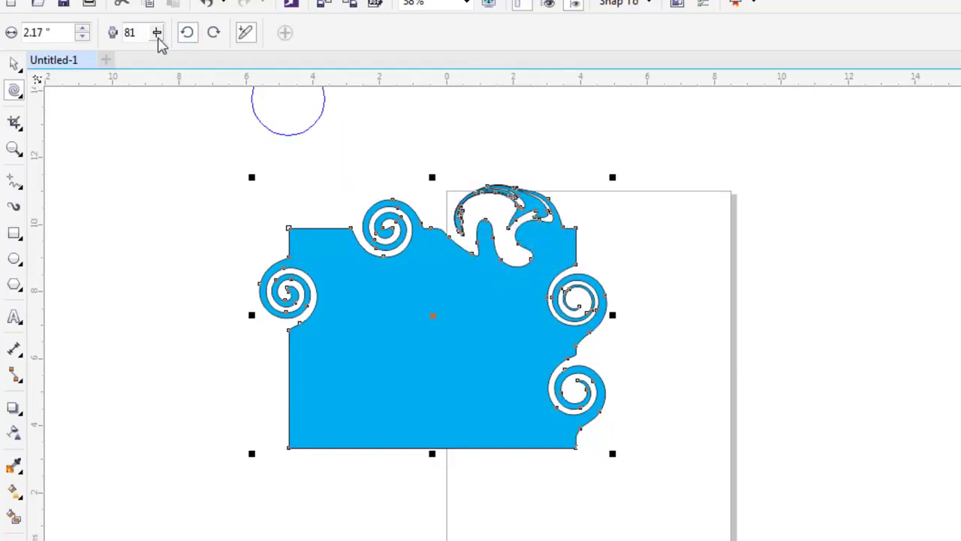
Set the Twirl rate to 46 with clockwise direction and twirl a spiral into the cyan rectangle's lower-left corner.
left_click(157, 34)
left_click_drag(157, 56, 129, 60)
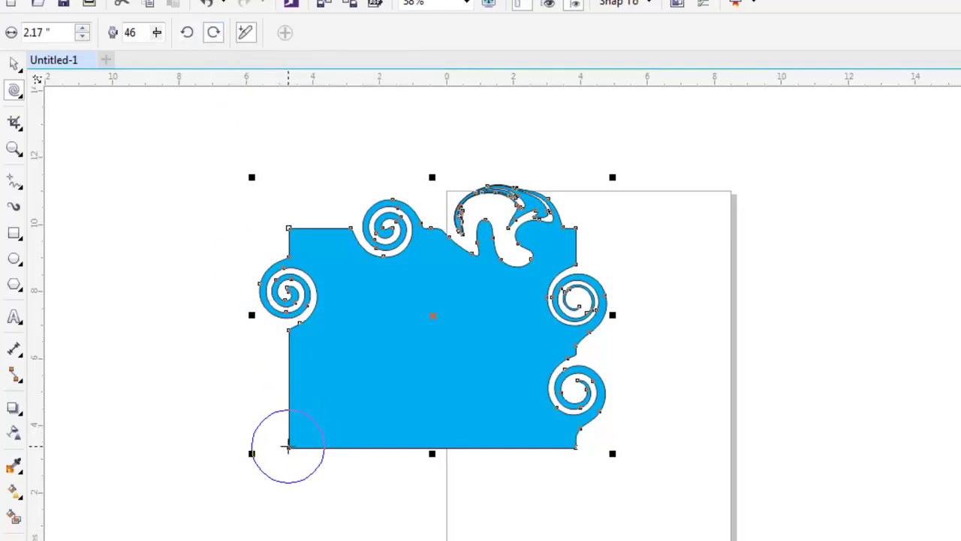
left_click_drag(287, 446, 289, 444)
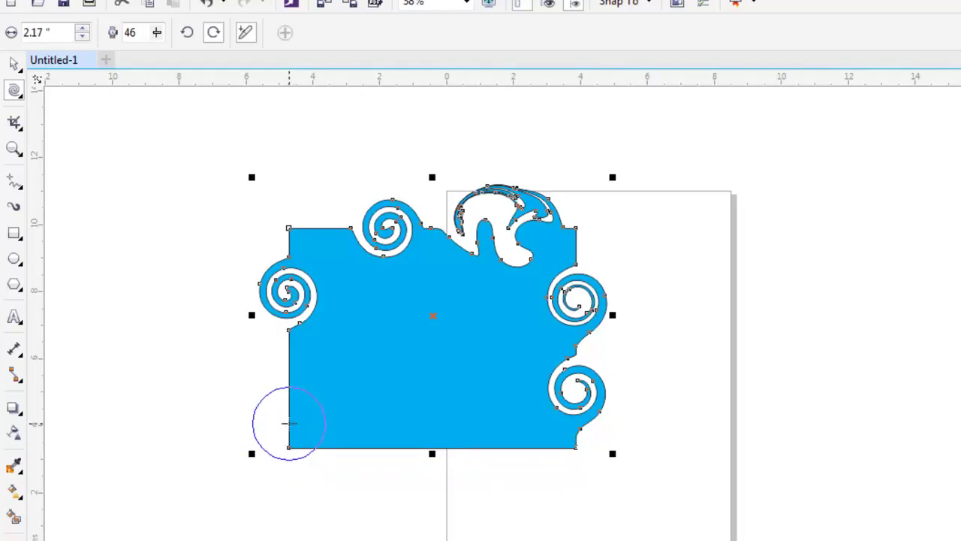
left_click_drag(290, 422, 292, 414)
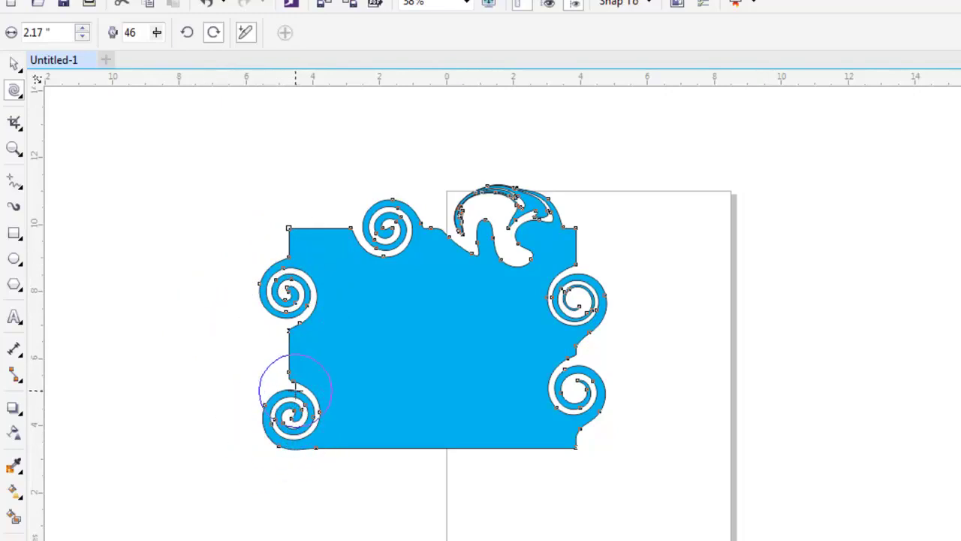
Switch to the Attract tool and delete the twirled cyan shape from the page.
left_click(18, 100)
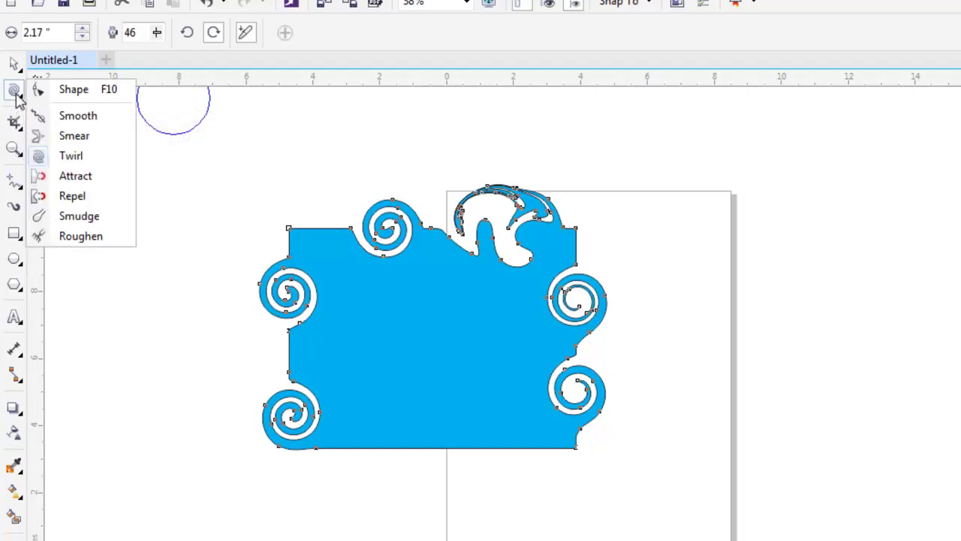
left_click(79, 178)
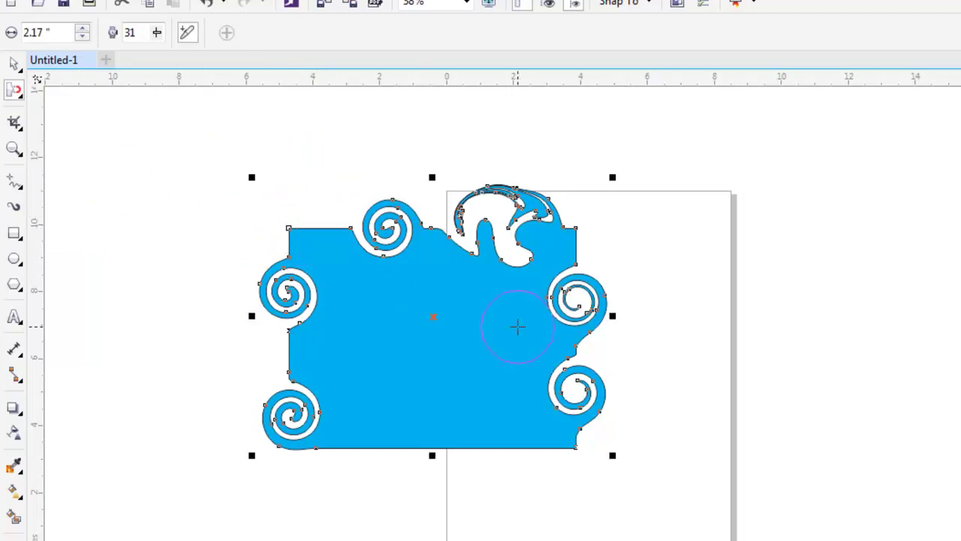
key("Delete")
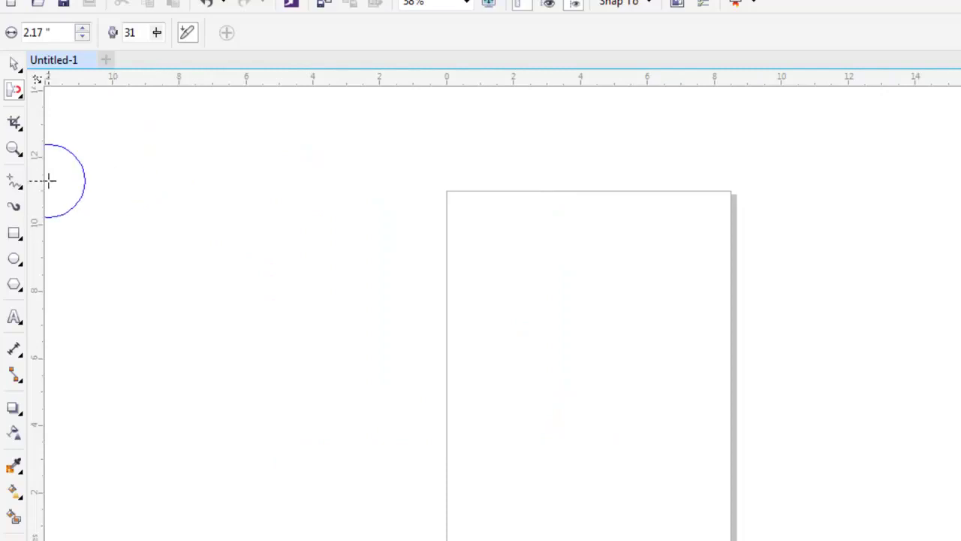
Draw a rectangle about 7.27 by 5.53 inches across the page's left edge and fill it with green.
left_click(12, 230)
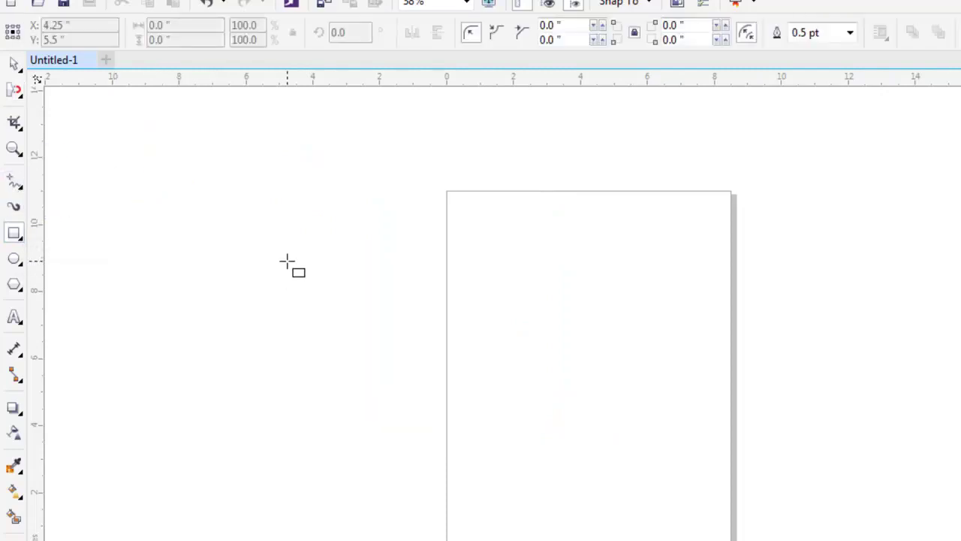
left_click_drag(287, 261, 531, 446)
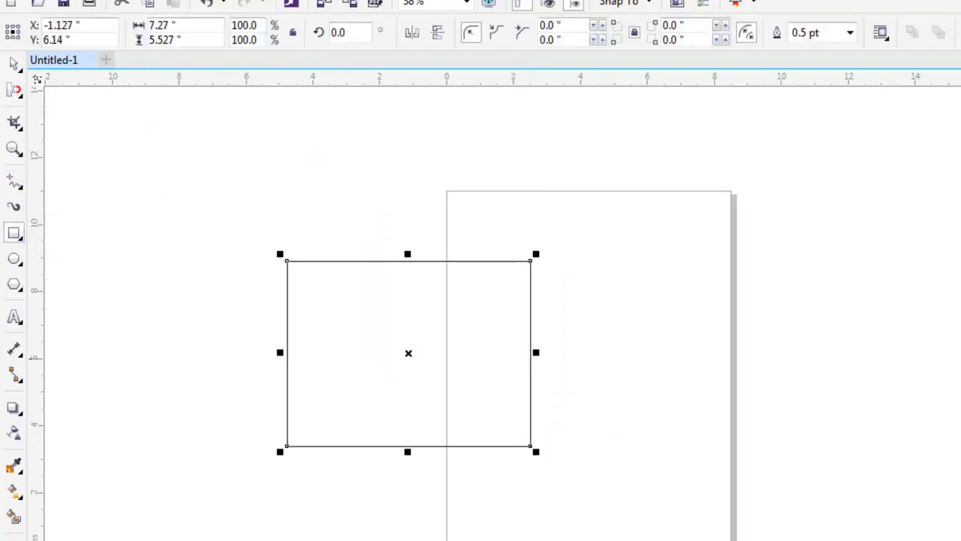
left_click(960, 358)
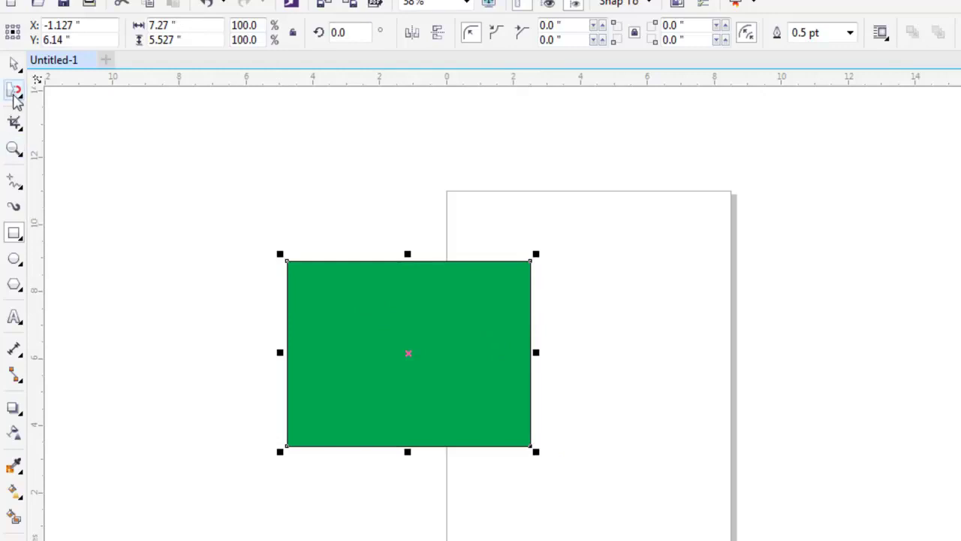
Use the Attract tool to pull the green rectangle's upper-left corner and the upper part of its right edge outward into points.
left_click(14, 94)
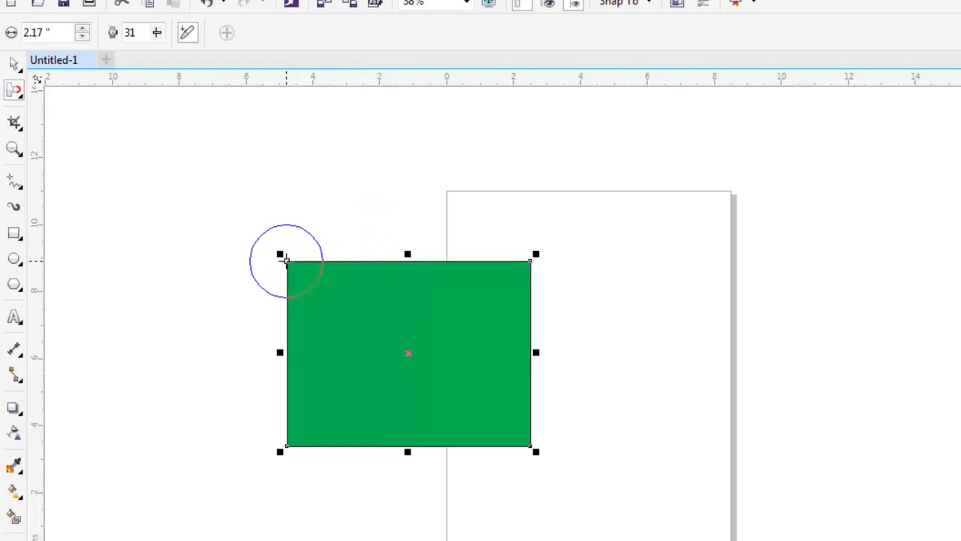
left_click_drag(287, 282, 230, 283)
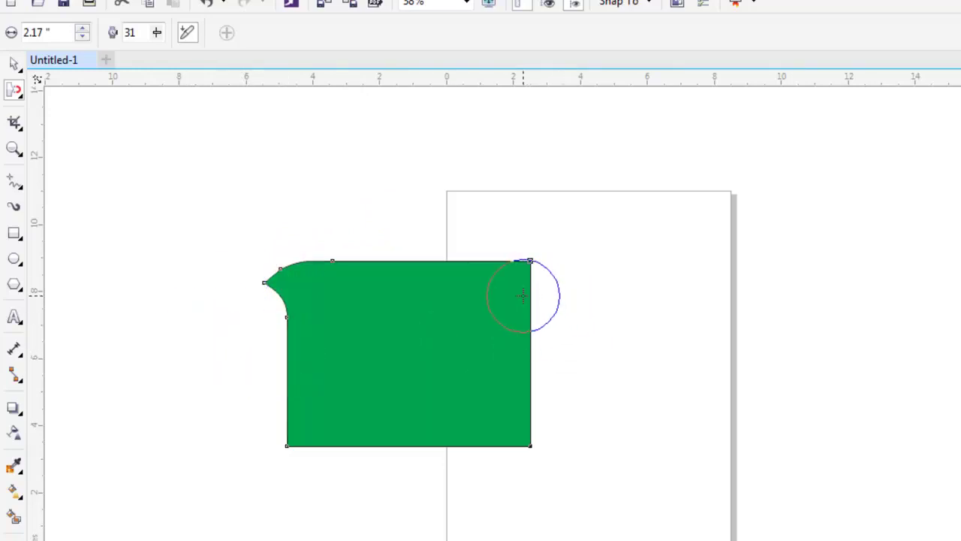
left_click_drag(531, 298, 606, 300)
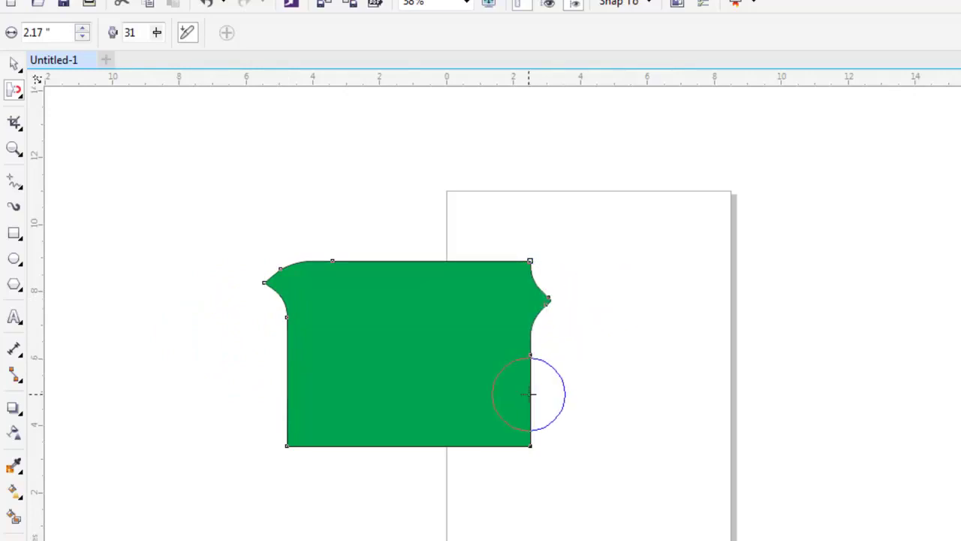
left_click(531, 394)
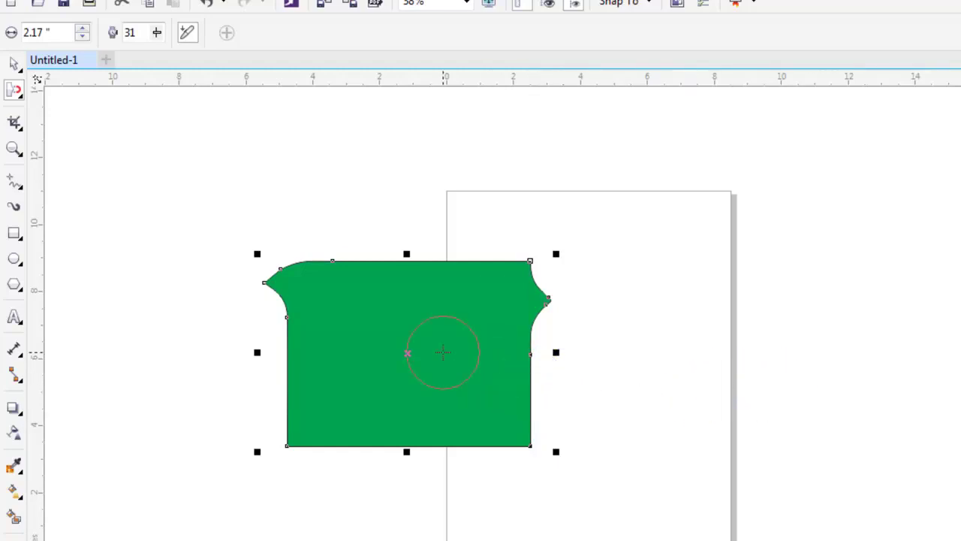
Smudge six tapering arms out of the green shape: one from the upper edge, one from the left, two from the right and two from the lower edge.
left_click(22, 94)
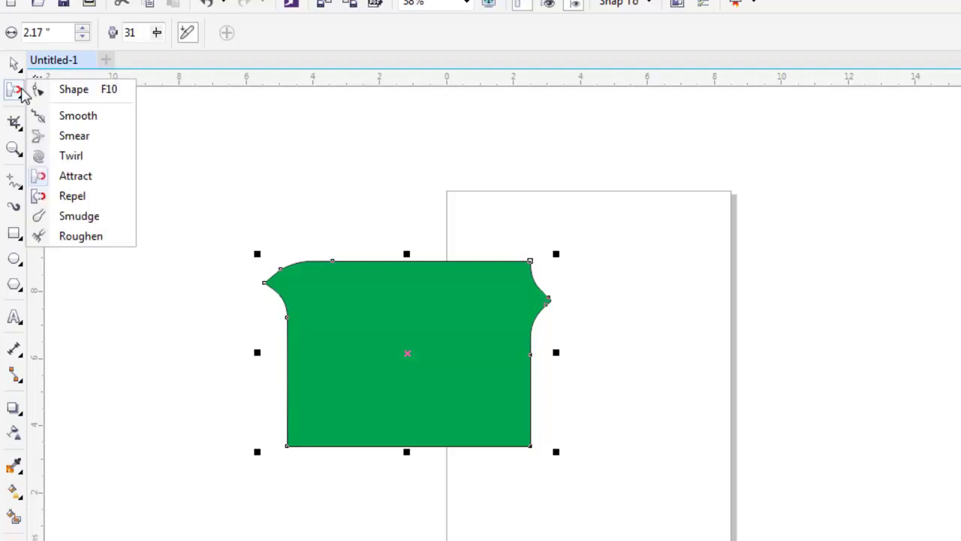
left_click(93, 198)
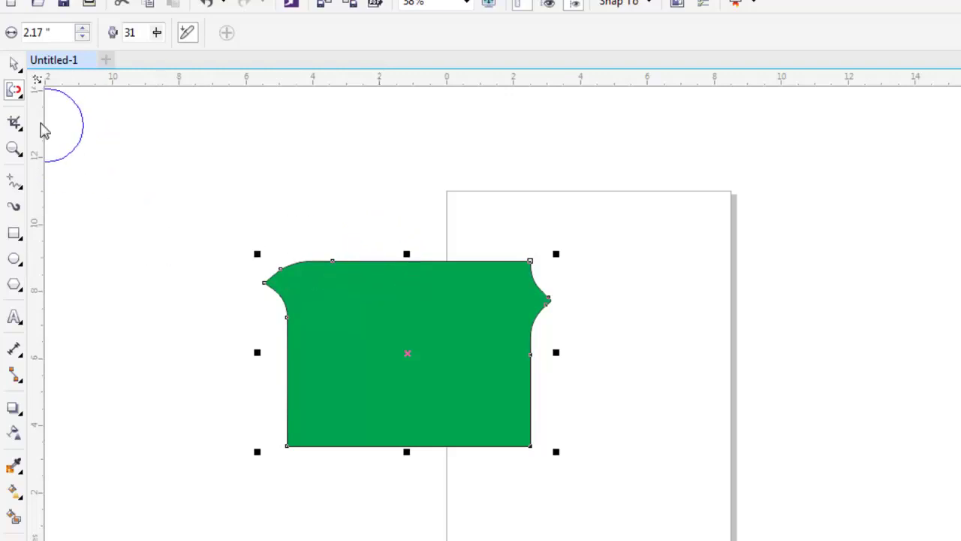
left_click(21, 98)
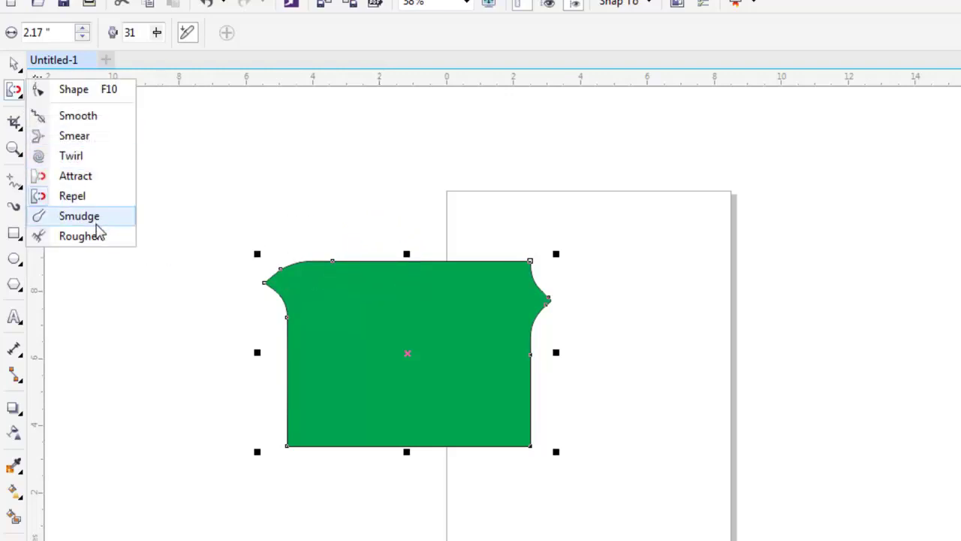
left_click(96, 224)
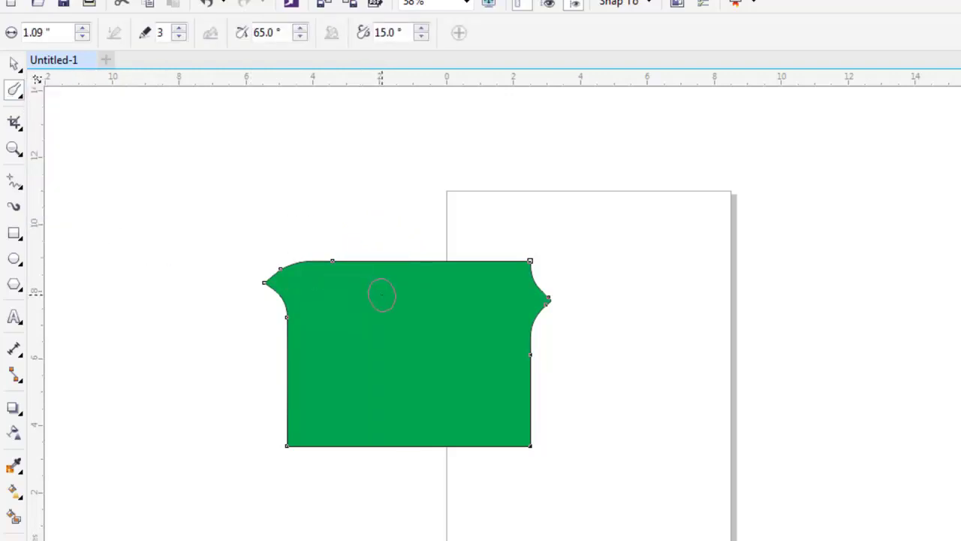
mouse_move(382, 295)
left_mouse_down()
mouse_move(404, 189)
mouse_move(450, 156)
mouse_move(535, 171)
left_mouse_up()
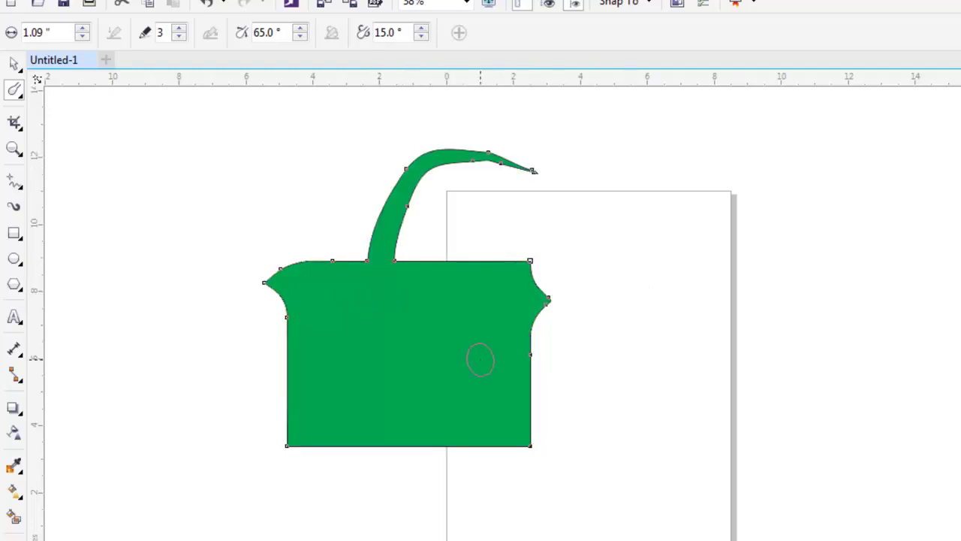
left_click_drag(486, 366, 739, 347)
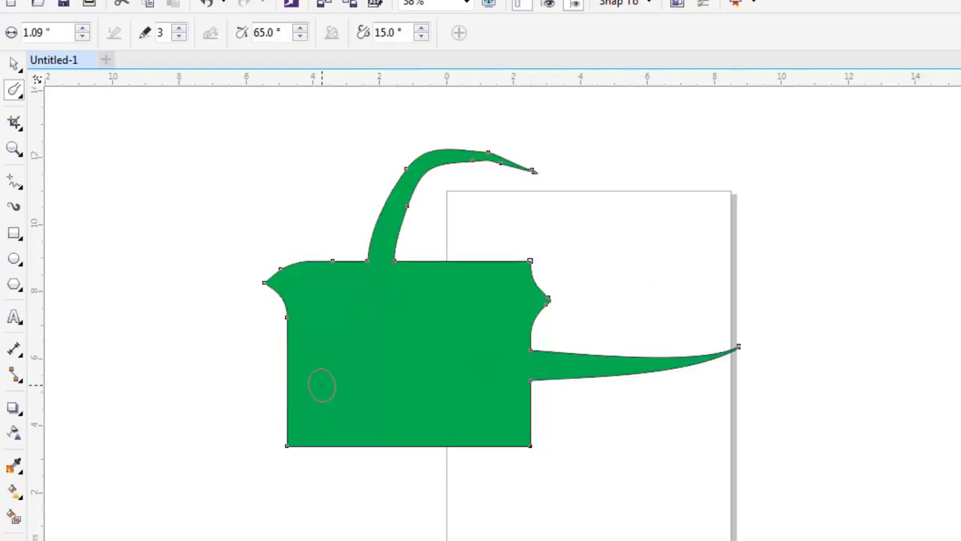
mouse_move(321, 377)
left_mouse_down()
mouse_move(298, 374)
mouse_move(160, 201)
left_mouse_up()
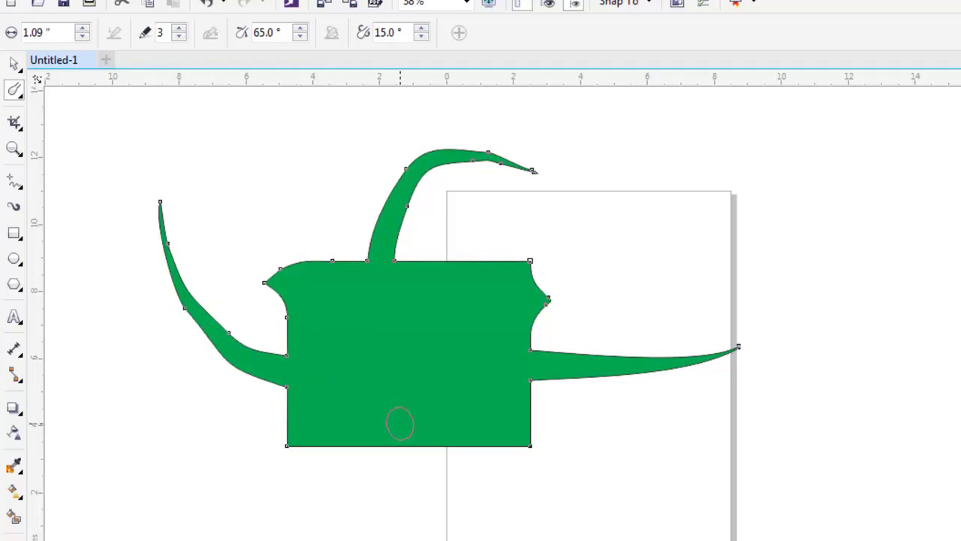
mouse_move(419, 437)
left_mouse_down()
mouse_move(420, 455)
mouse_move(647, 494)
left_mouse_up()
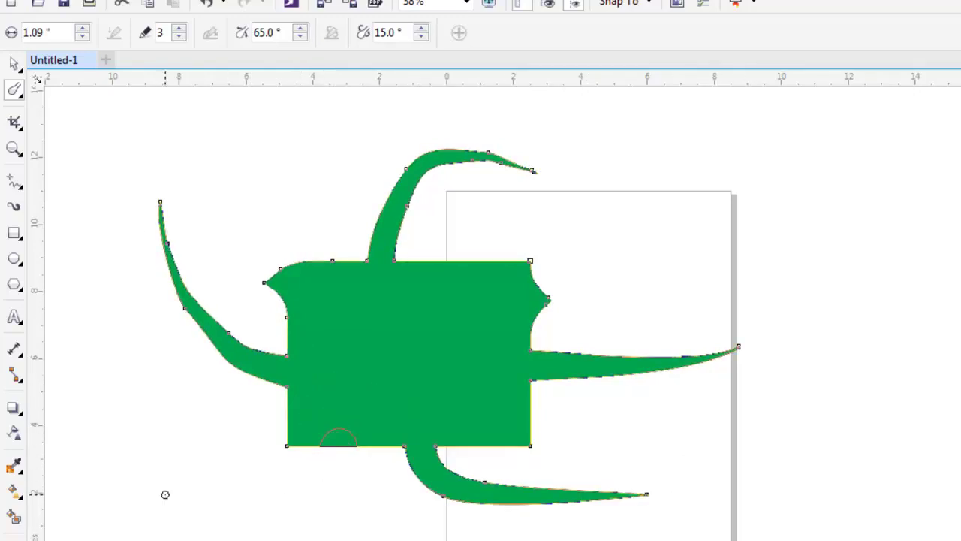
mouse_move(339, 455)
left_mouse_down()
mouse_move(339, 437)
mouse_move(253, 528)
mouse_move(182, 508)
left_mouse_up()
left_click_drag(524, 319, 680, 283)
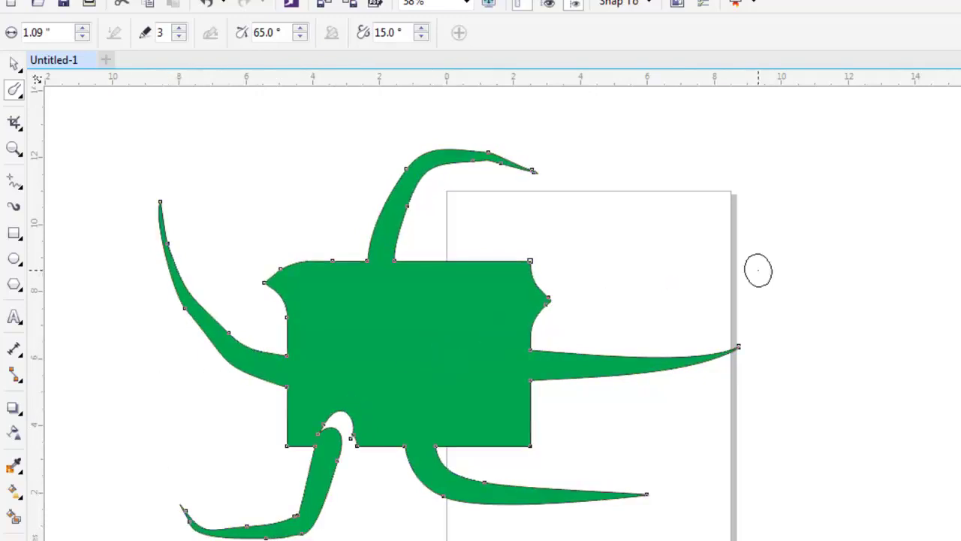
Roughen the upper edge of the green shape from its right corner to its left corner.
left_click(18, 98)
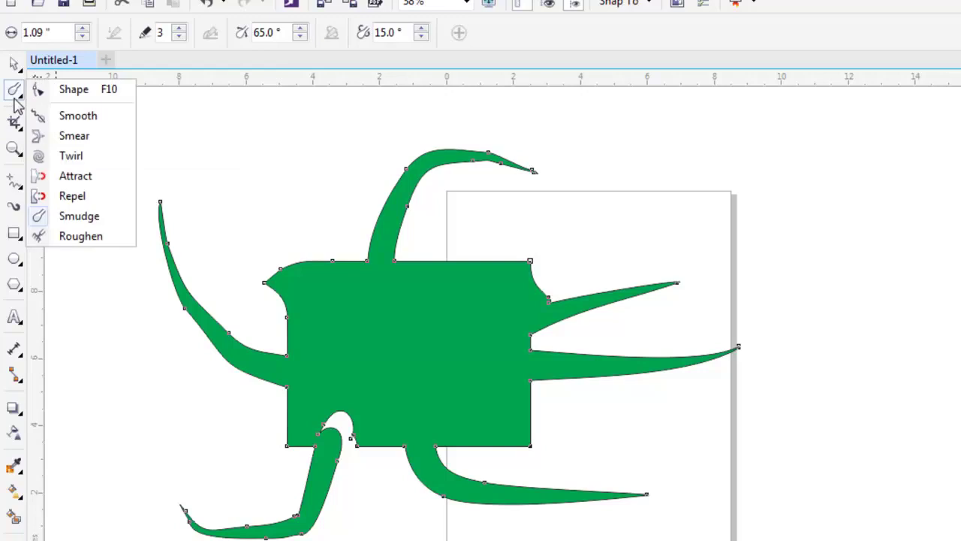
left_click(81, 236)
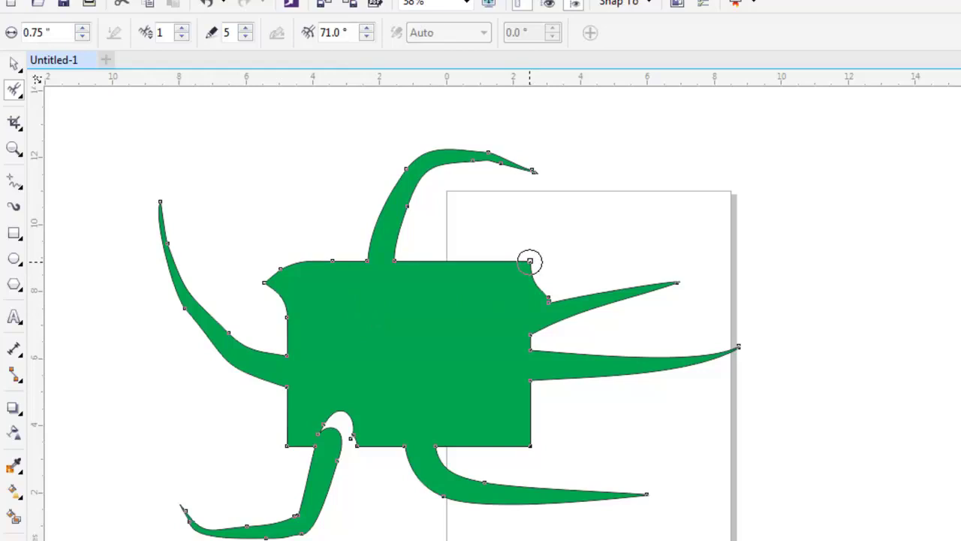
left_click_drag(529, 261, 307, 263)
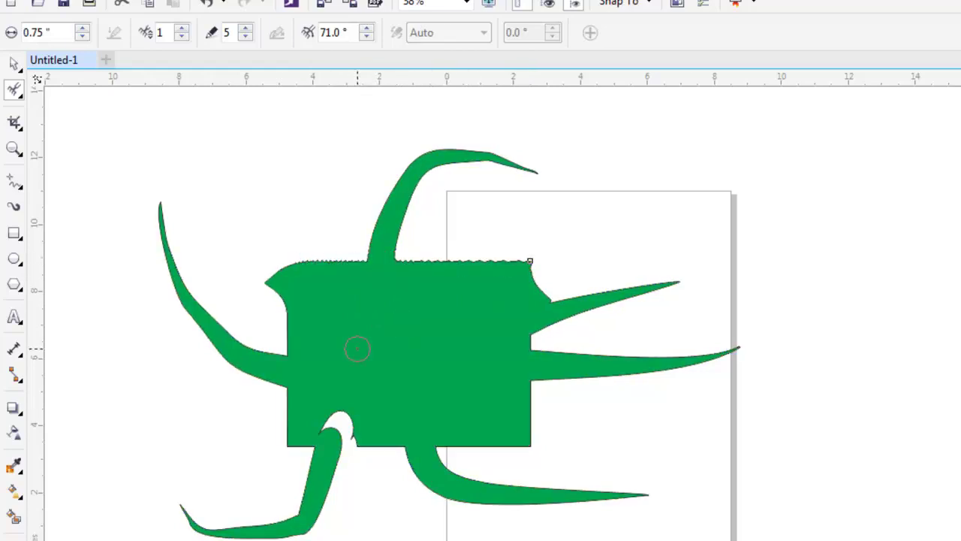
Select the smudged green shape and delete it from the page.
left_click(15, 66)
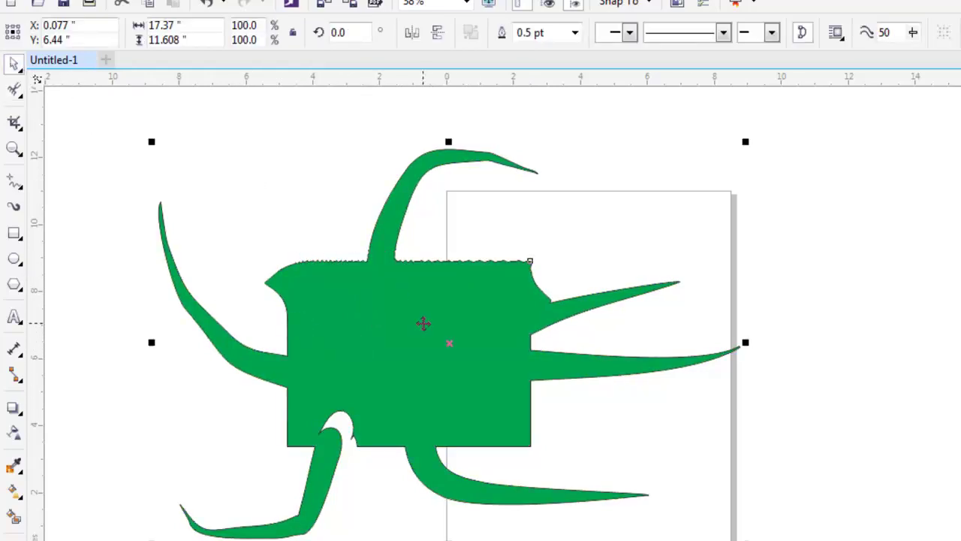
left_click(420, 323)
key("Delete")
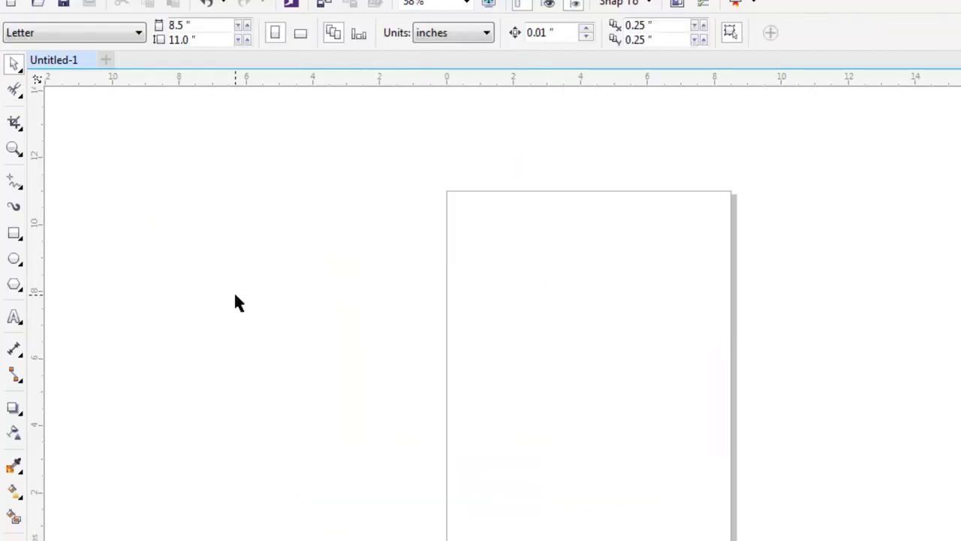
Draw a rectangle about 9.64 by 6.54 inches over the page's upper part and fill it with yellow.
left_click(13, 234)
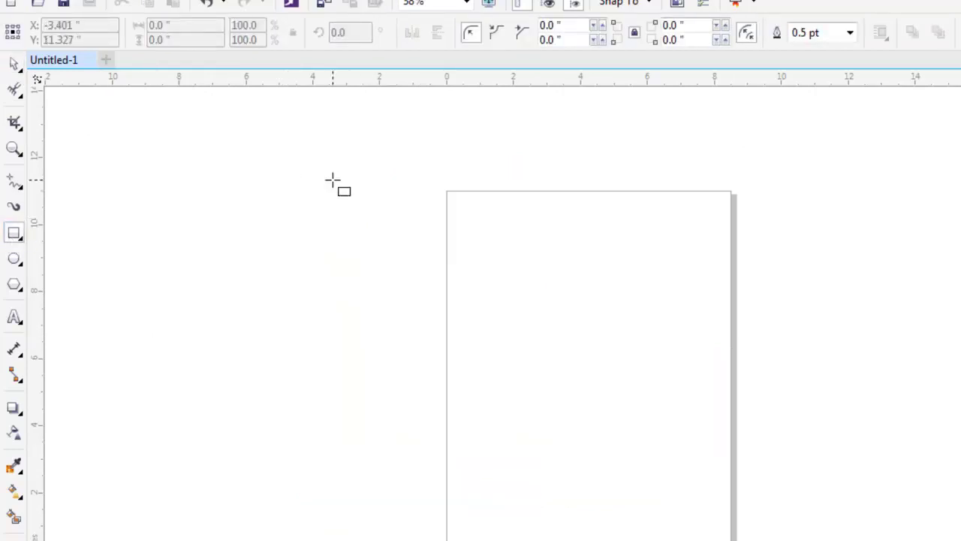
left_click_drag(332, 180, 656, 398)
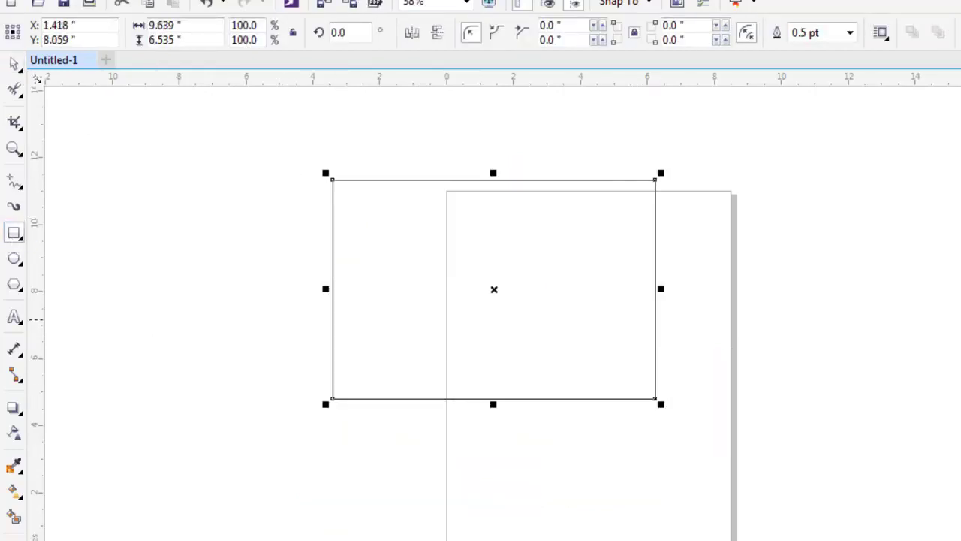
left_click(960, 319)
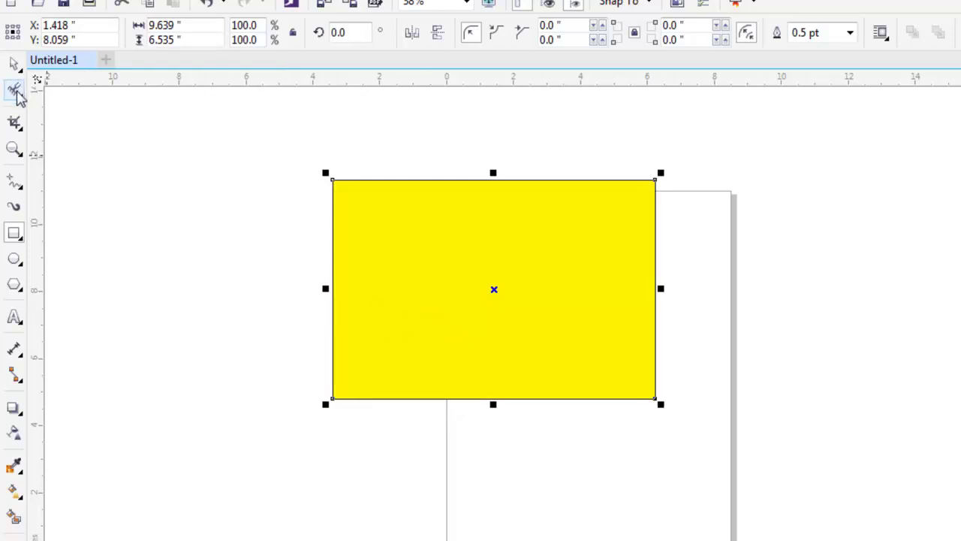
Roughen the yellow rectangle's lower edge, and with the spike frequency set to 6 roughen the left part of its upper edge.
left_click(15, 90)
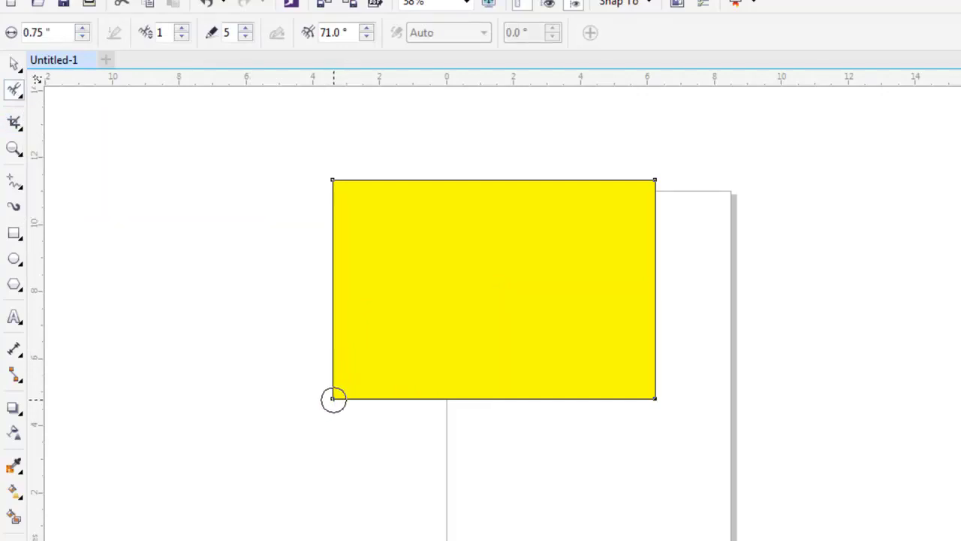
left_click_drag(333, 399, 666, 404)
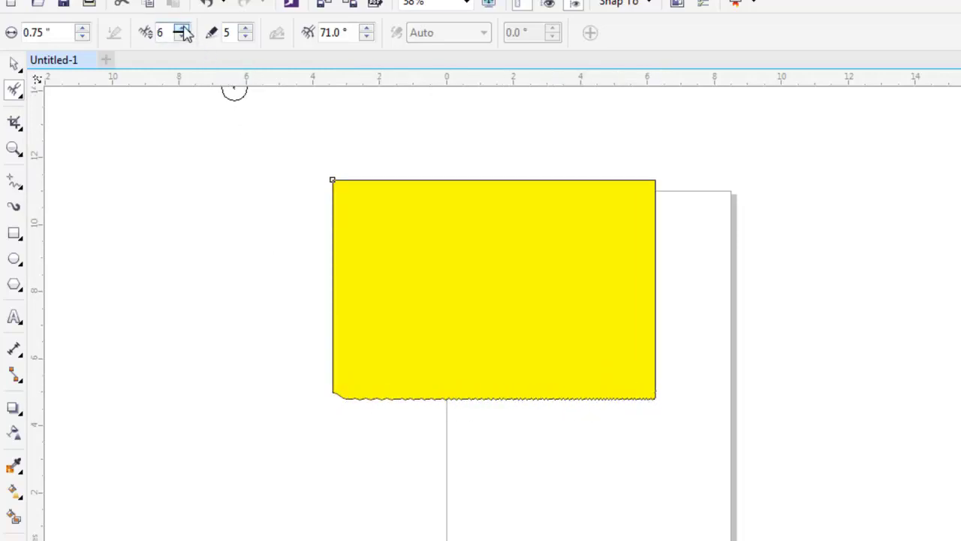
left_click_drag(332, 179, 650, 155)
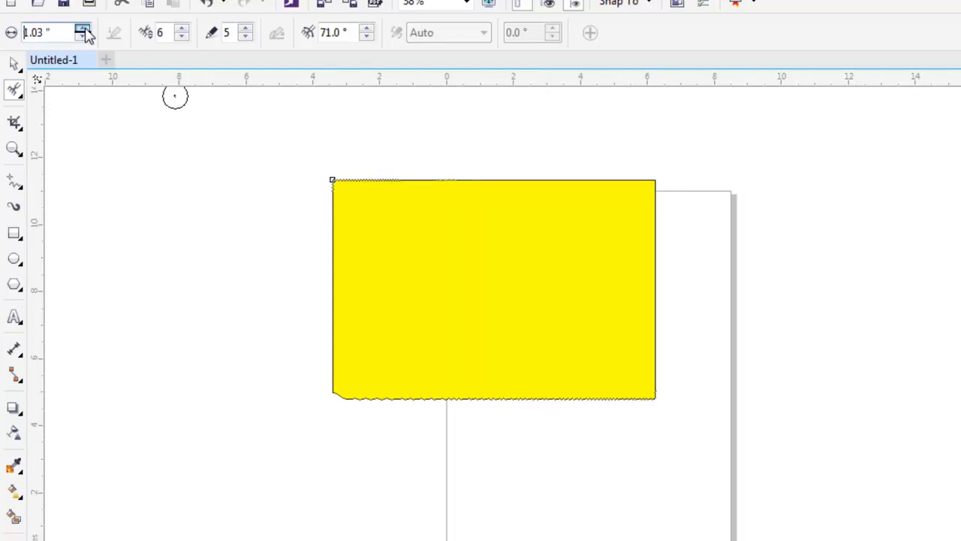
Set the Roughen nib size to 2.0 inches and roughen the yellow rectangle's upper and left edges.
left_click_drag(84, 35, 21, 34)
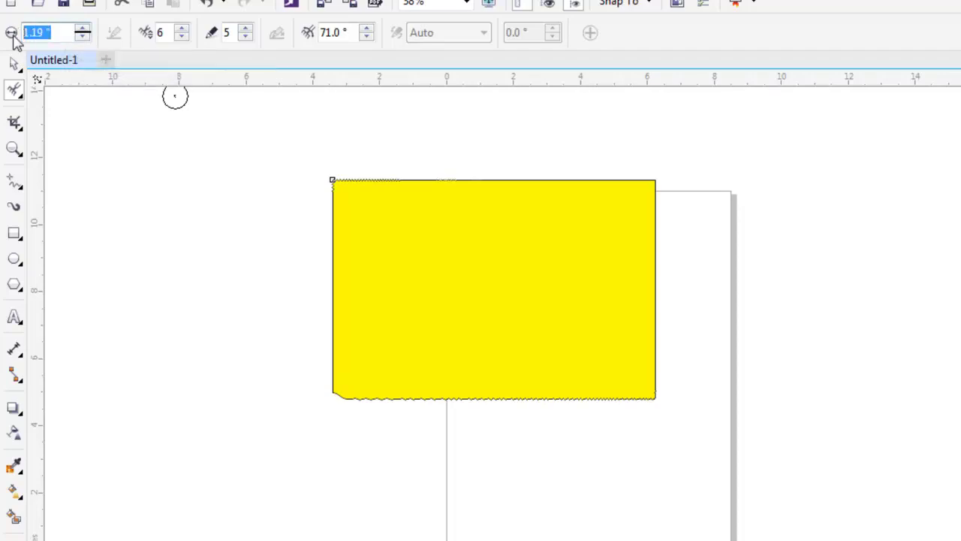
type("2")
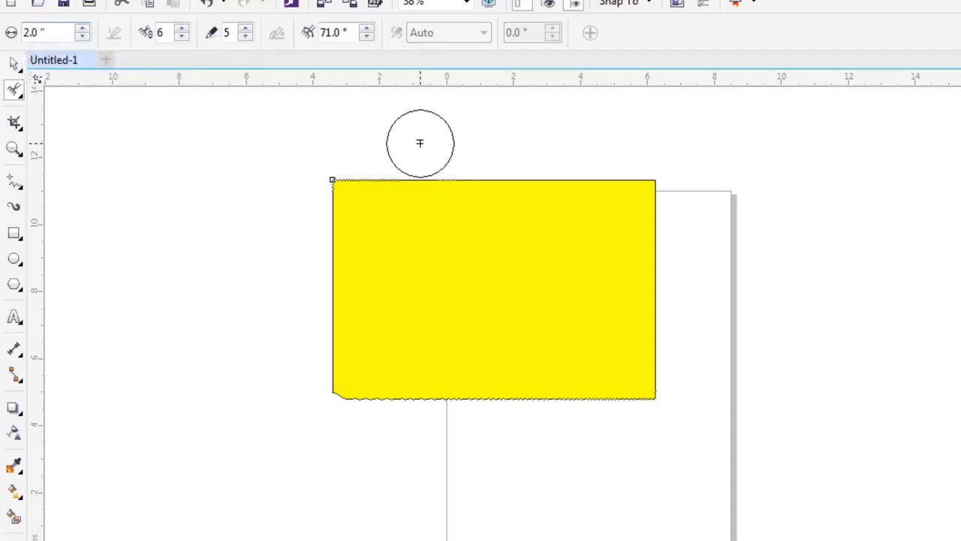
mouse_move(333, 178)
left_mouse_down()
mouse_move(490, 163)
mouse_move(656, 165)
mouse_move(375, 217)
mouse_move(328, 206)
mouse_move(354, 324)
mouse_move(360, 429)
left_mouse_up()
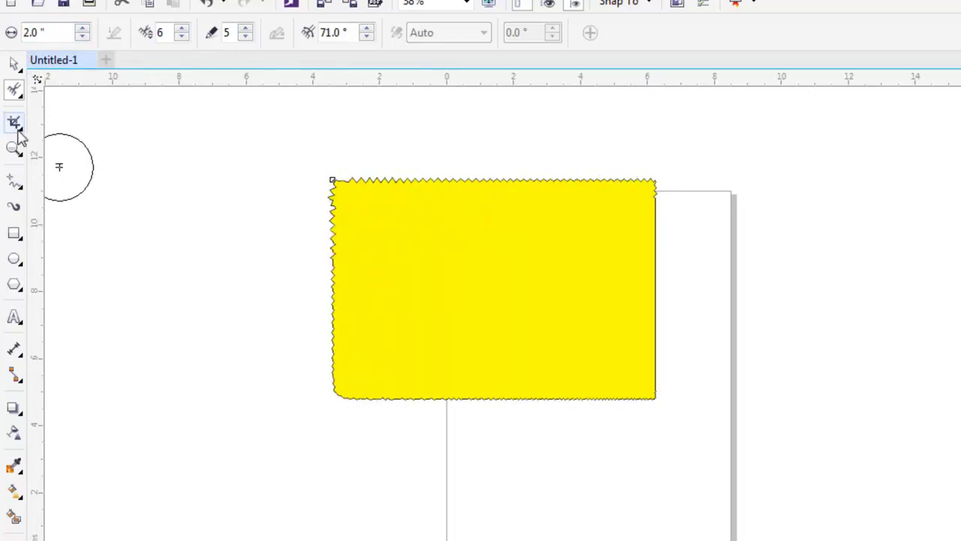
Activate the Shape tool to show the nodes along the yellow shape's roughened upper and left edges.
key("z")
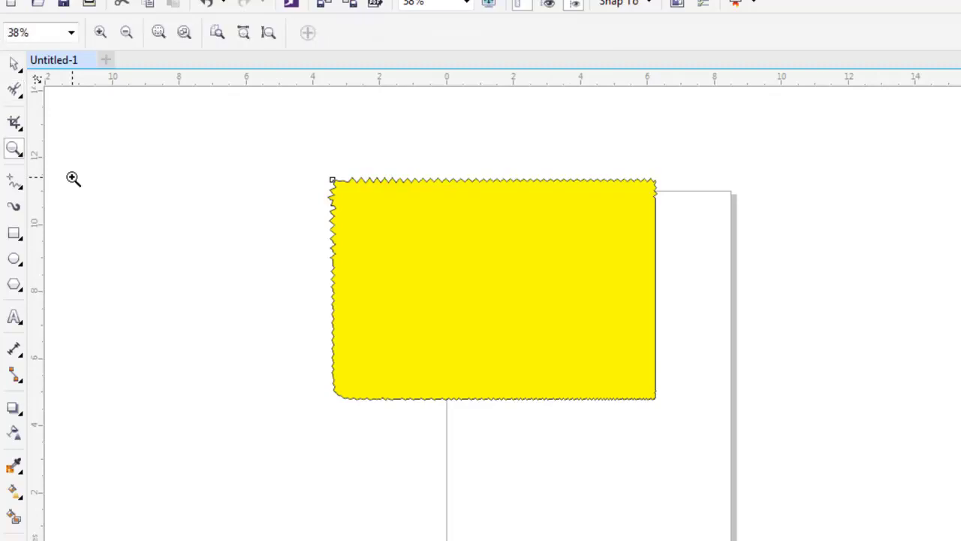
left_click_drag(270, 138, 701, 290)
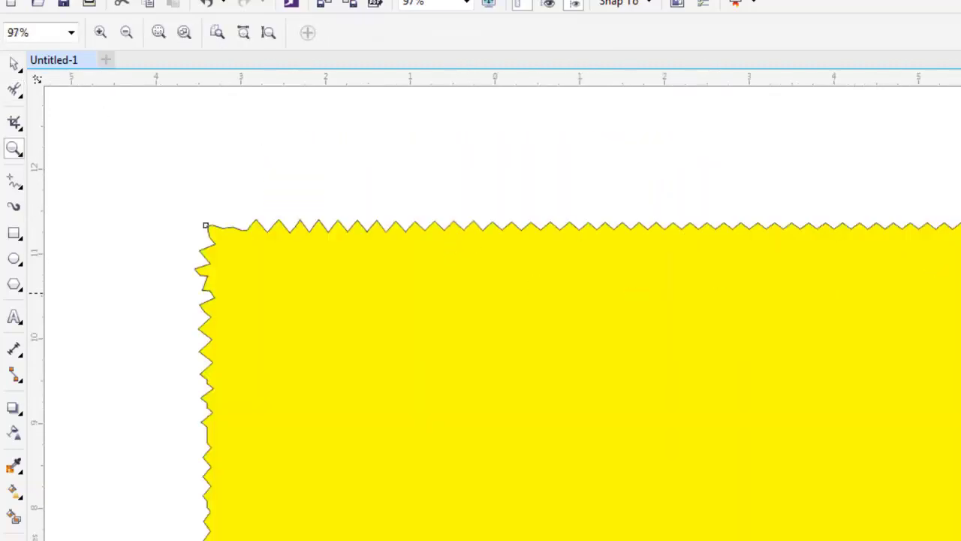
left_click(15, 90)
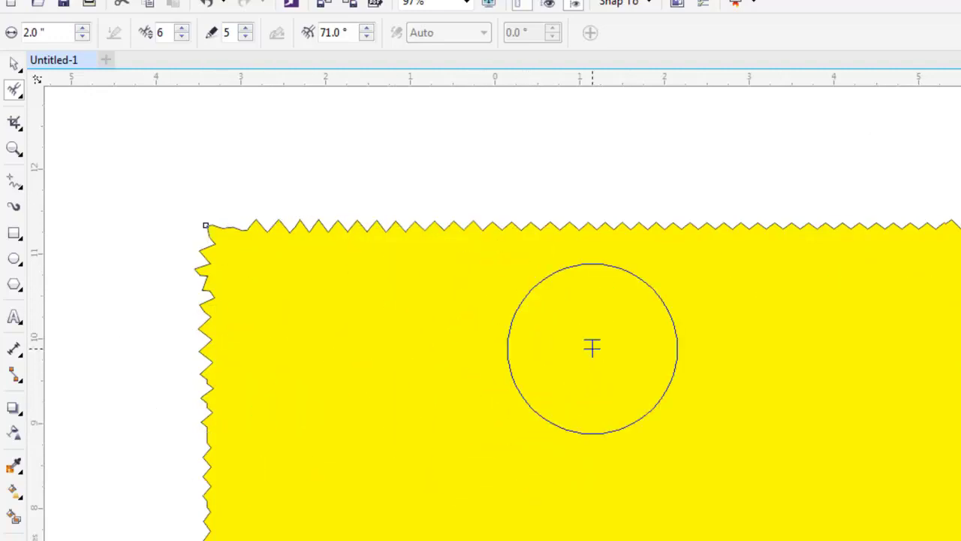
left_click(16, 96)
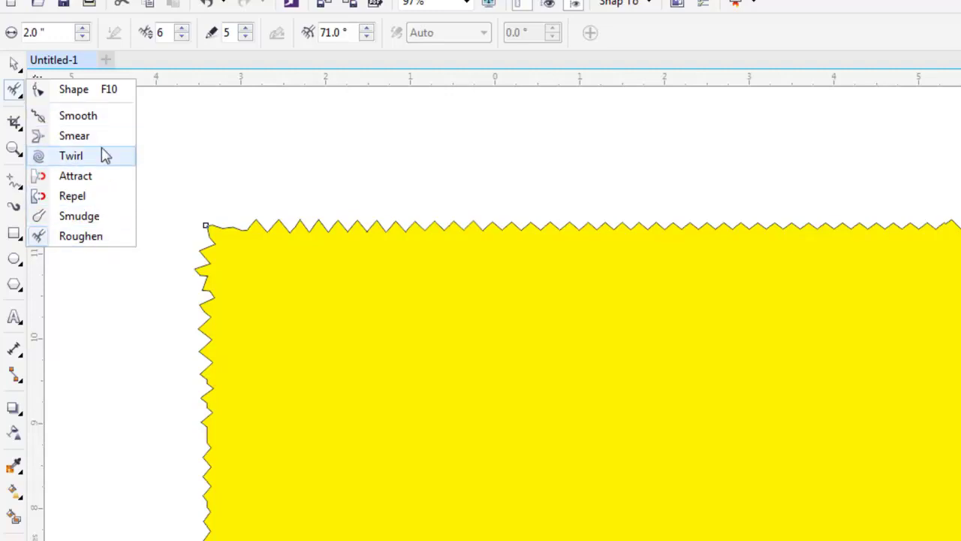
left_click(14, 91)
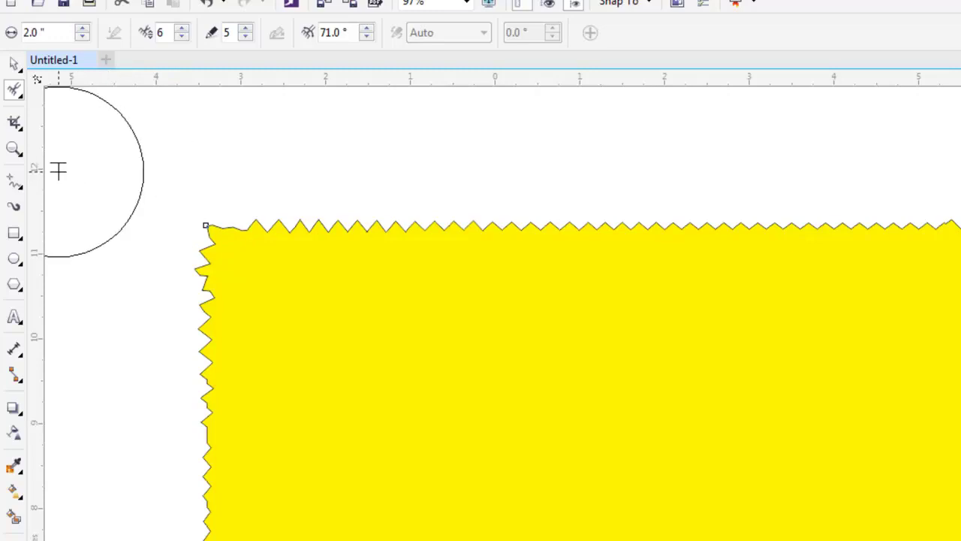
left_click(17, 94)
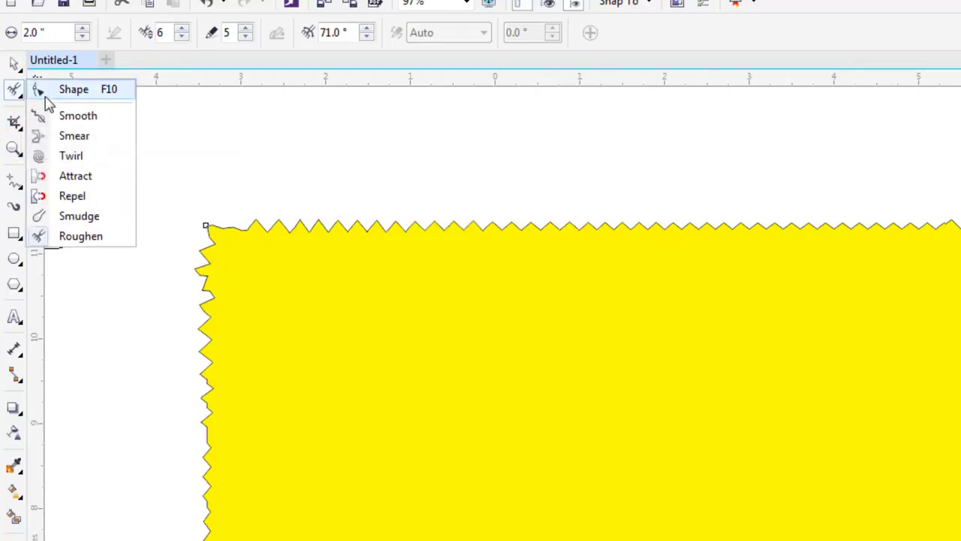
left_click(65, 93)
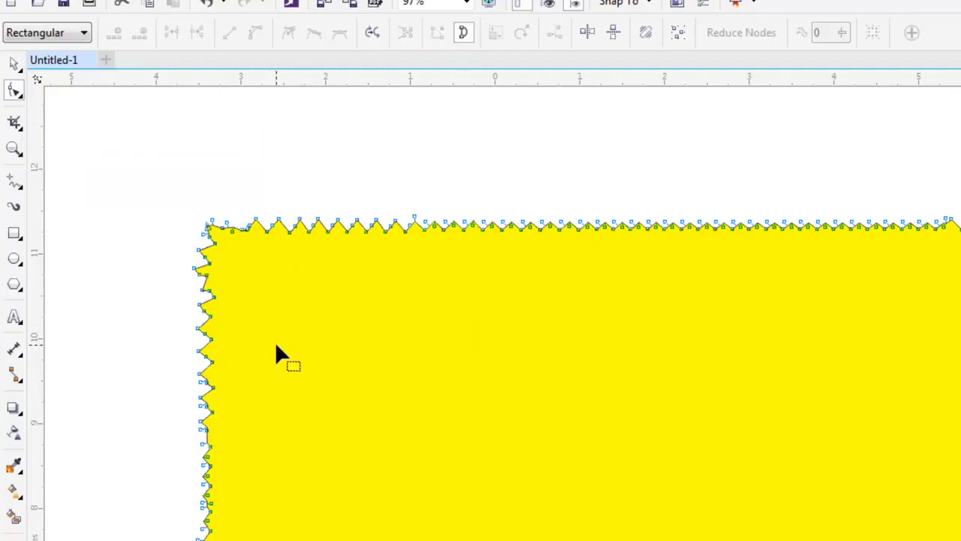